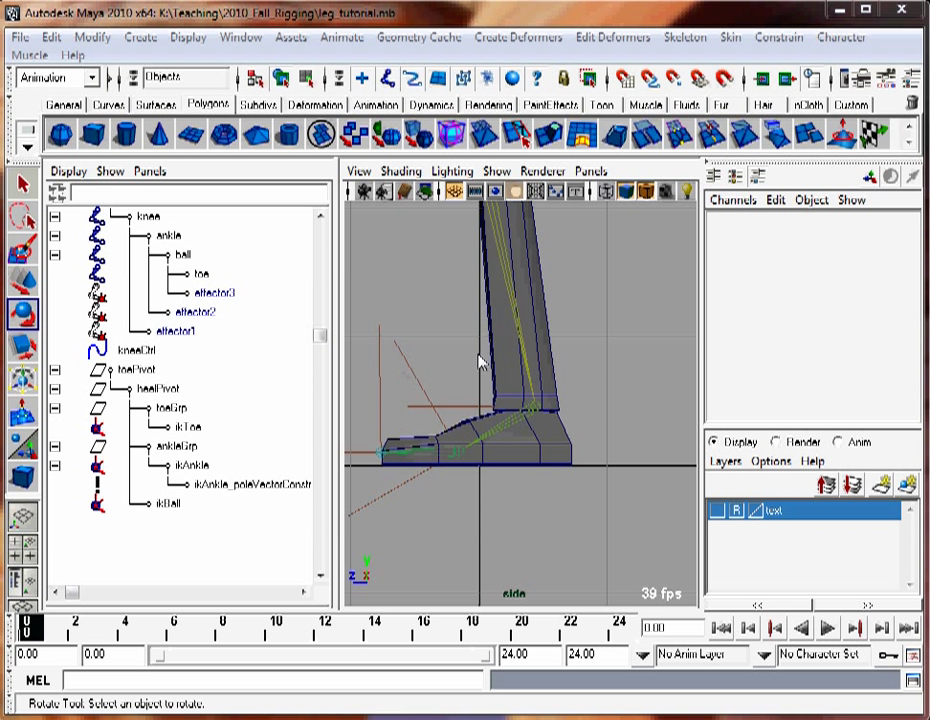
Import the cubeXform.mb control shape from the ControlShapes folder into the scene
mouse_move(476, 362)
right_mouse_down("alt")
mouse_move(482, 349)
mouse_move(442, 357)
mouse_move(487, 353)
right_mouse_up("alt")
middle_click_drag(487, 353, 488, 374, "alt")
right_click_drag(488, 374, 482, 382, "alt")
left_click(20, 37)
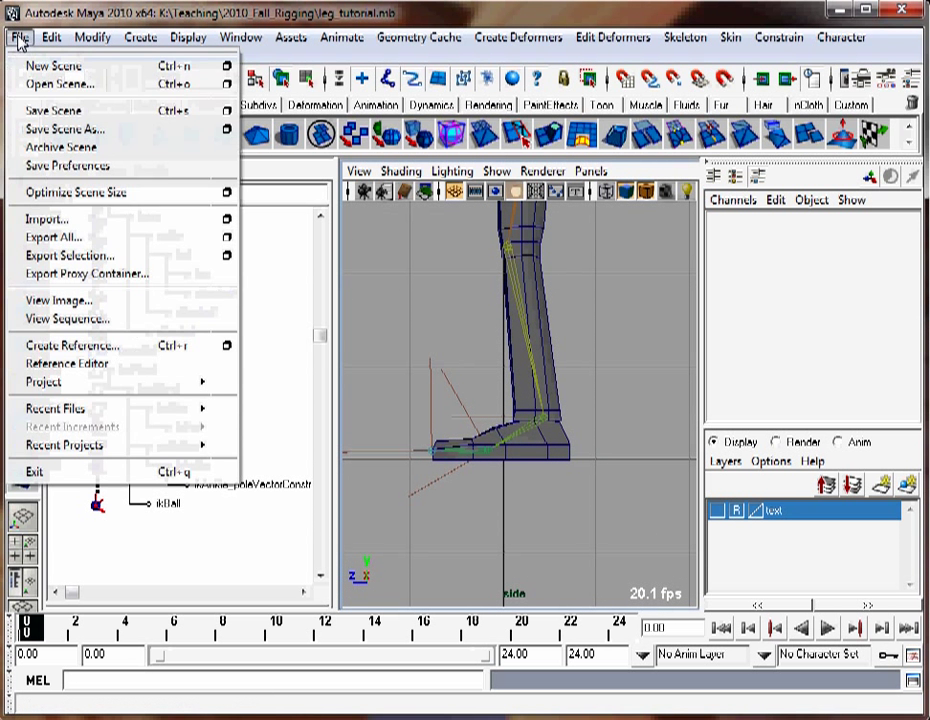
left_click(50, 218)
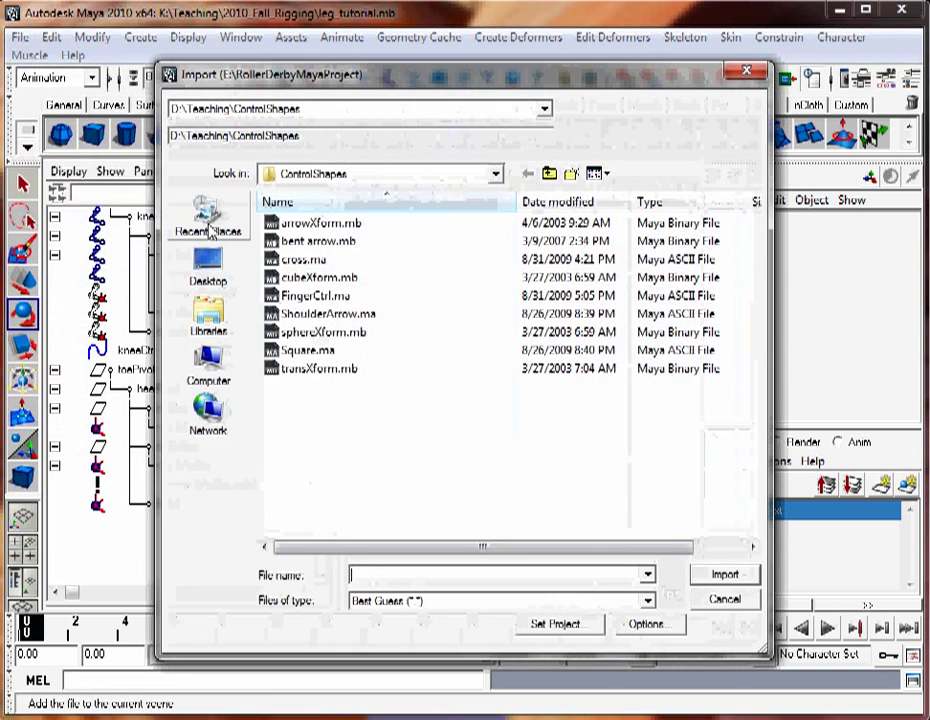
left_click(297, 297)
left_click(305, 332)
left_click(307, 351)
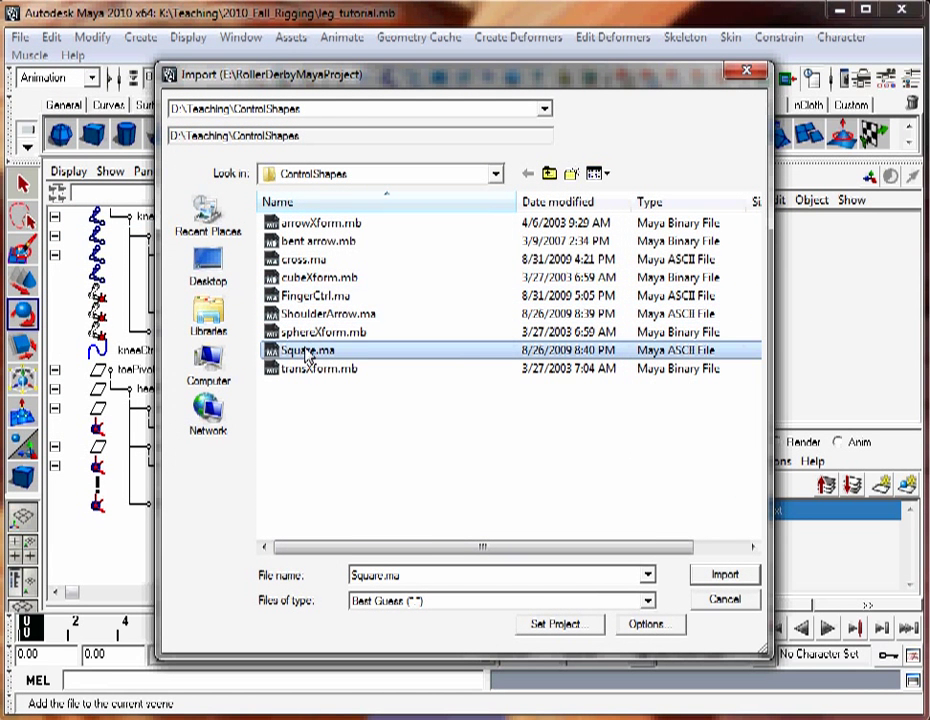
left_click(314, 280)
left_click(724, 577)
Scale the cubeXform curve down uniformly to about 0.294 so it approximates the size of the foot
right_click_drag(494, 395, 667, 342, "alt")
right_click_drag(425, 425, 482, 433, "alt")
left_click(425, 486)
key("r")
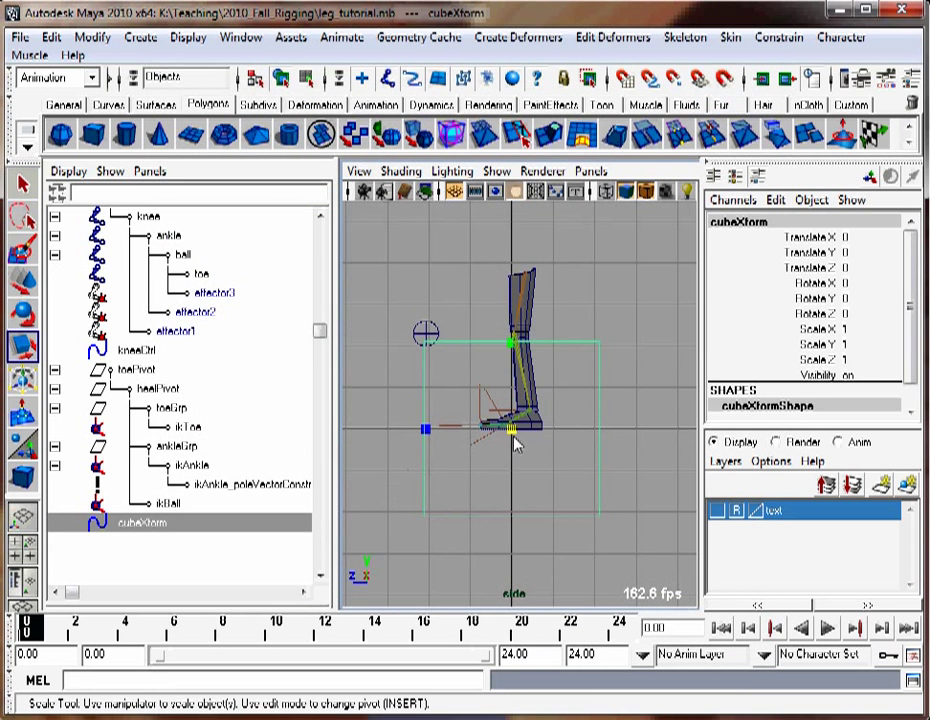
left_click_drag(512, 434, 471, 442)
scroll(500, 430, "up", 3)
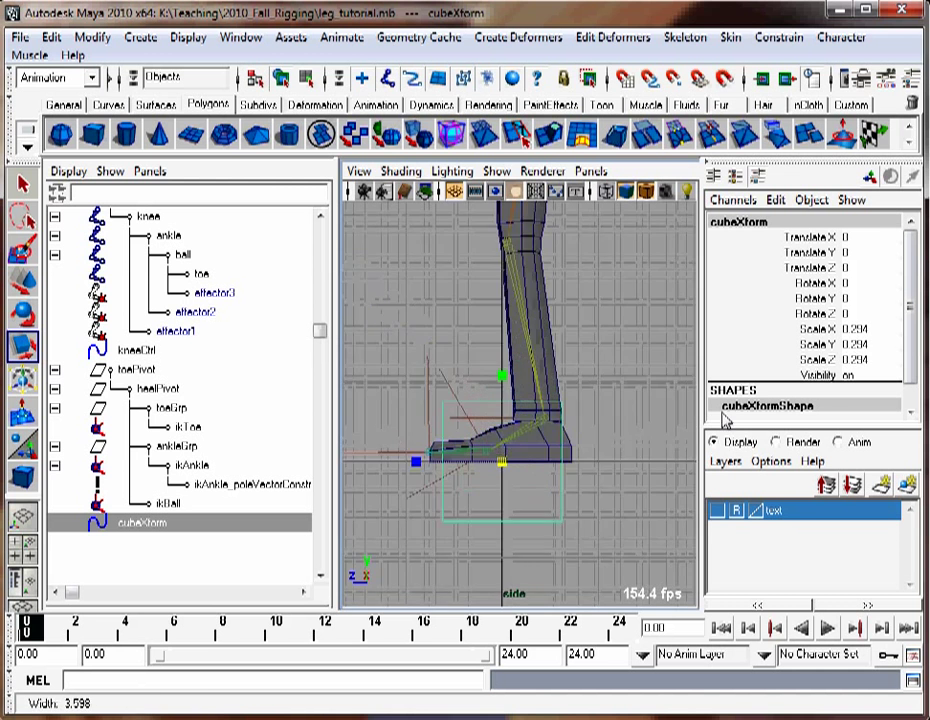
Scale cubeXform to about 0.389 in Z and 0.147 in Y, and raise it to about 0.31 in Translate Y
key("space")
right_click_drag(463, 461, 620, 459, "alt")
middle_click_drag(620, 459, 638, 378, "alt")
right_click_drag(565, 408, 505, 423, "alt")
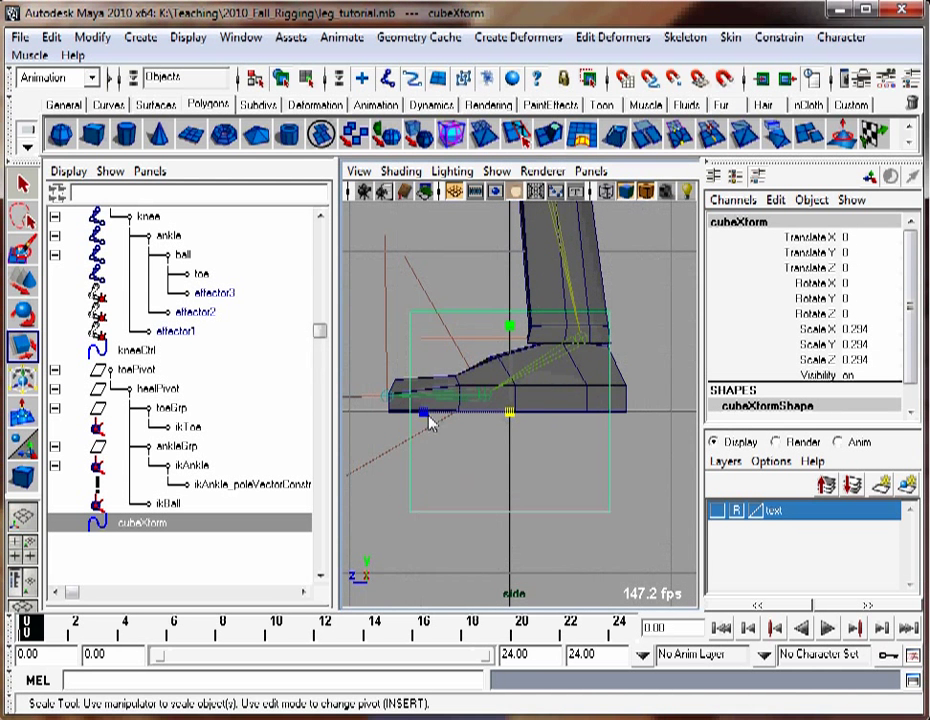
left_click_drag(429, 422, 394, 415)
left_click_drag(509, 328, 511, 301)
key("w")
key("r")
key("w")
In the front view, narrow cubeXform to a Scale X of about 0.165 to fit the foot's width
key("space")
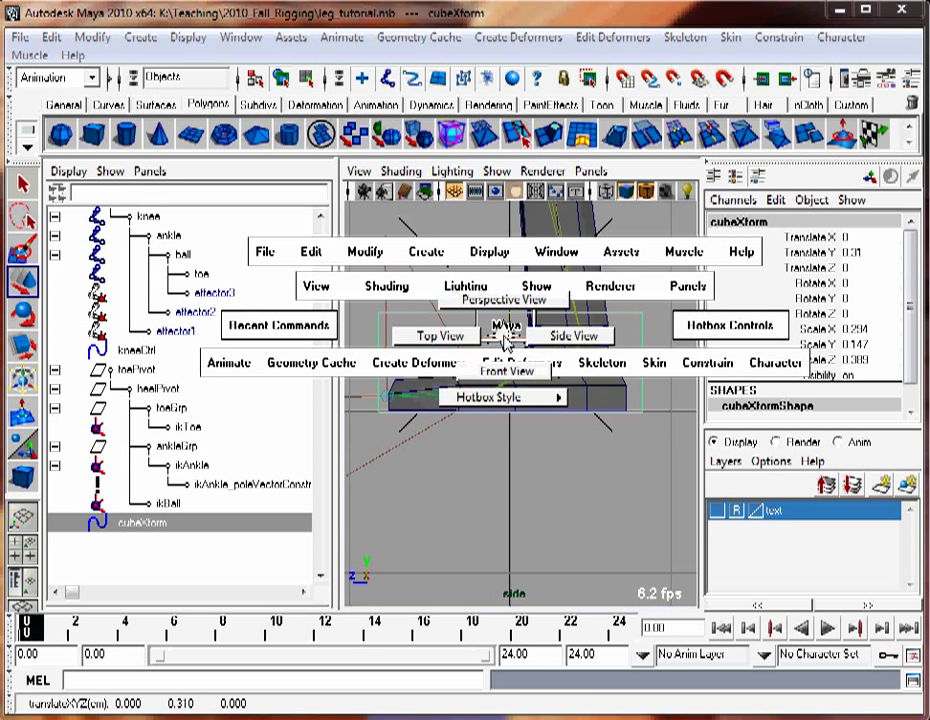
left_click_drag(507, 347, 509, 375)
middle_click_drag(559, 427, 526, 314, "alt")
right_click_drag(526, 314, 679, 398, "alt")
right_click_drag(540, 370, 650, 340, "alt")
middle_click_drag(574, 205, 531, 457, "alt")
right_click_drag(531, 457, 657, 413, "alt")
key("r")
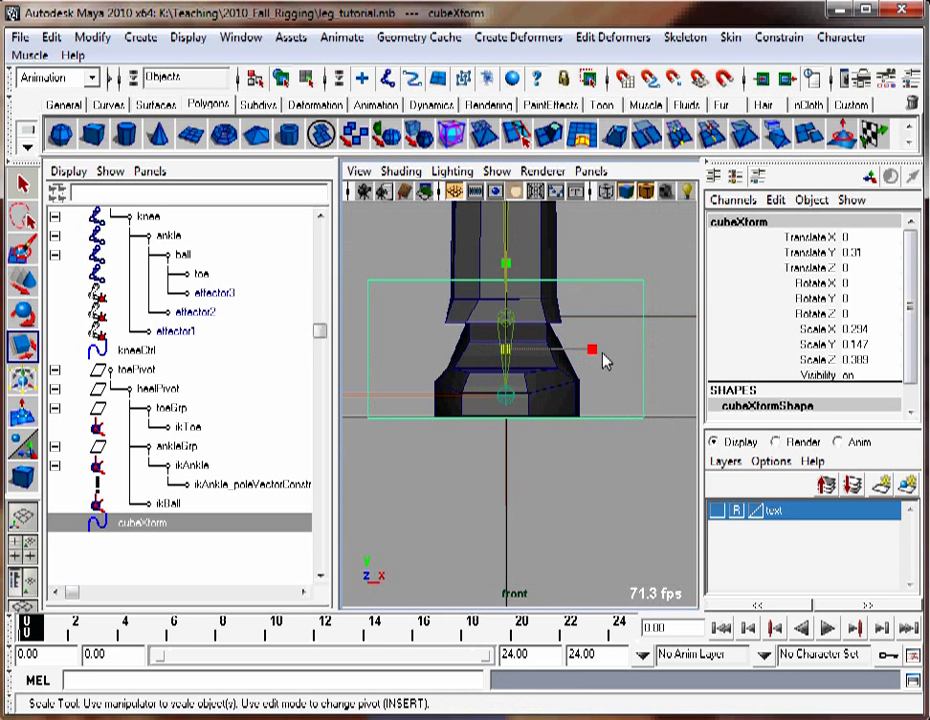
left_click(577, 359)
left_click(641, 316)
left_click_drag(592, 351, 548, 356)
In the side view, reduce cubeXform's Scale Y to about 0.127 and lower it to about 0.269 in Translate Y
key("space")
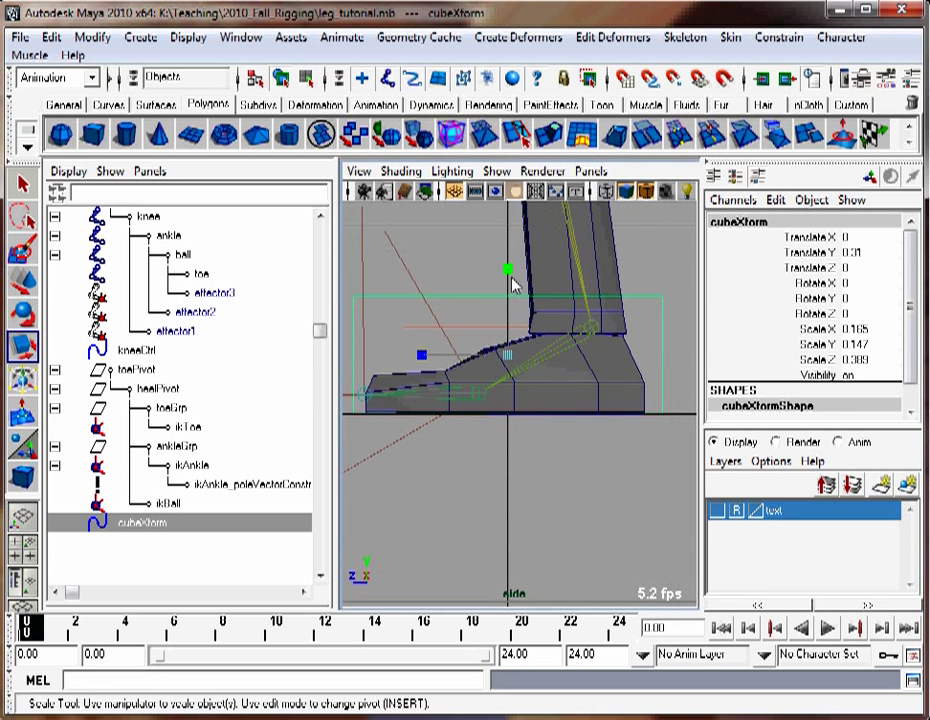
left_click_drag(507, 277, 509, 306)
key("w")
Freeze cubeXform's transformations and move its pivot onto the ankle joint
key("space")
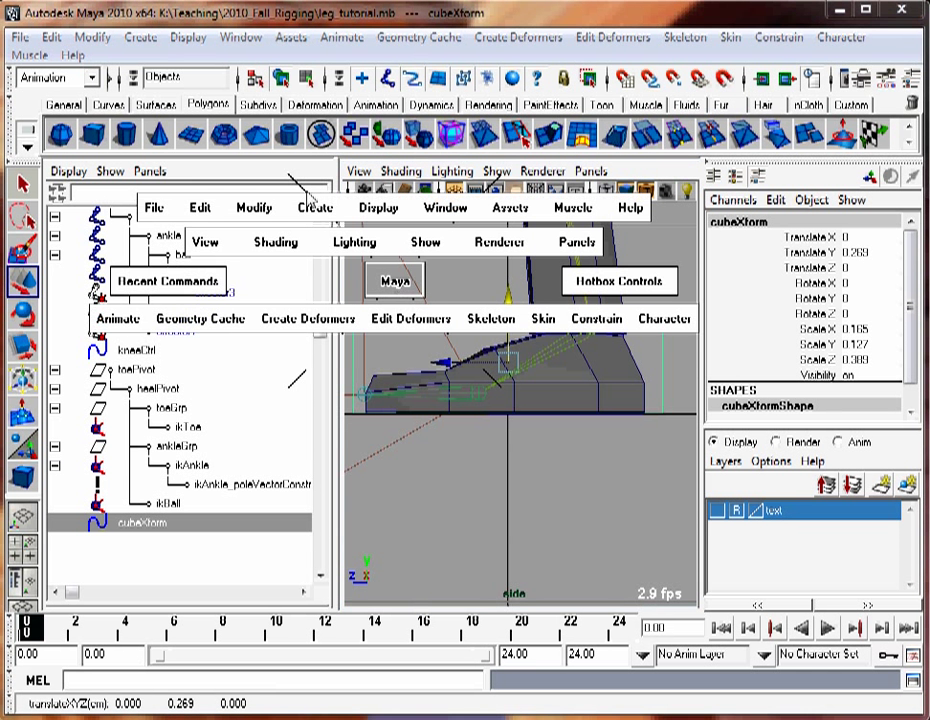
left_click_drag(245, 210, 330, 257)
middle_click_drag(625, 473, 550, 515, "alt")
key("Insert")
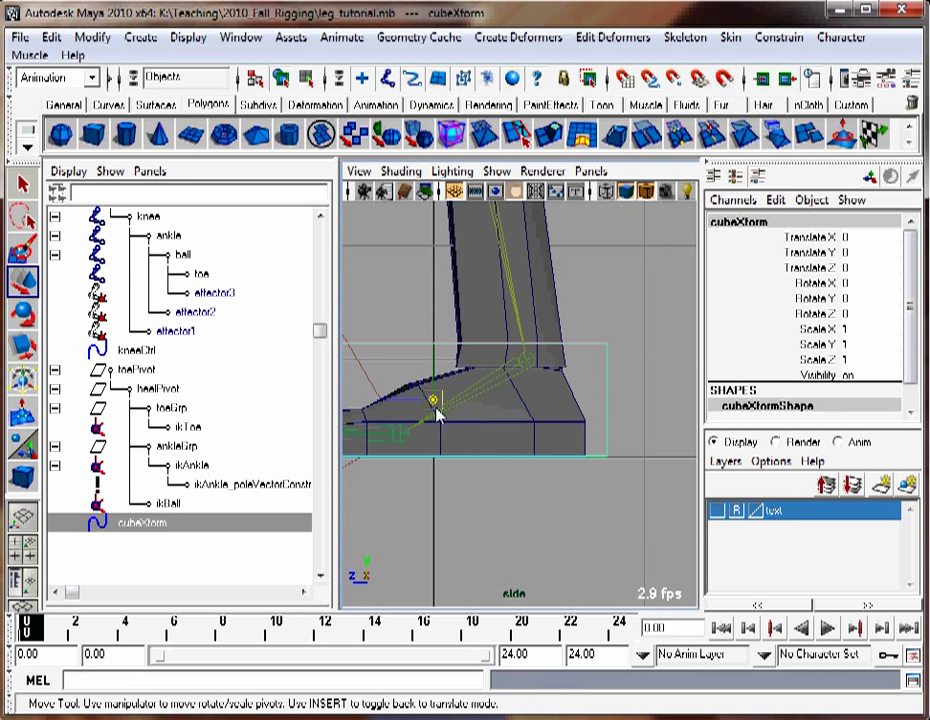
left_click_drag(437, 410, 531, 372)
left_click(511, 517)
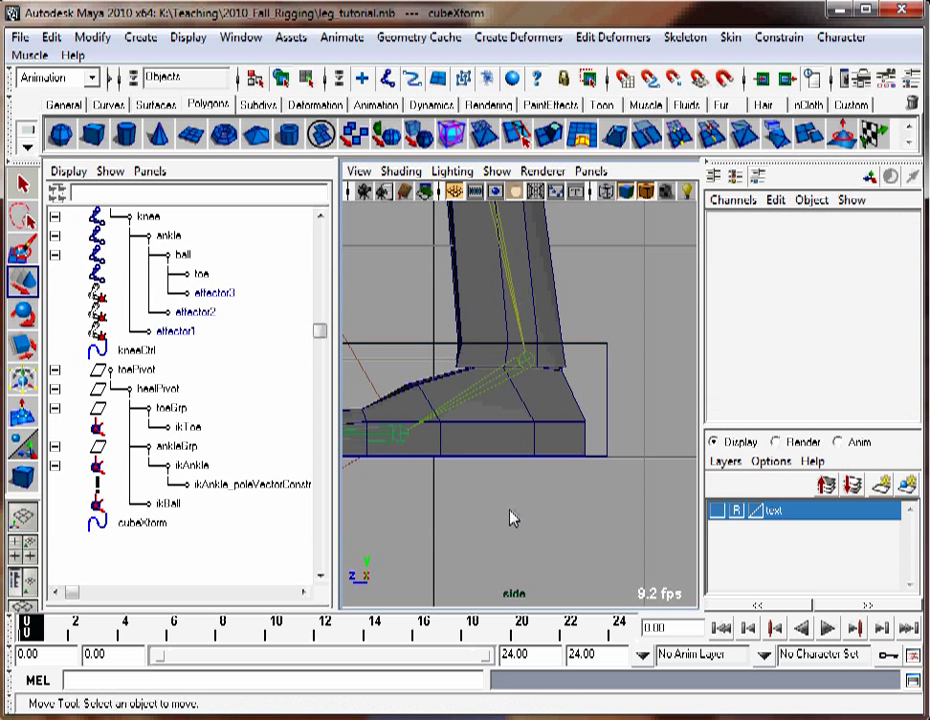
Rename the cubeXform curve as footCtrl
left_click(125, 371)
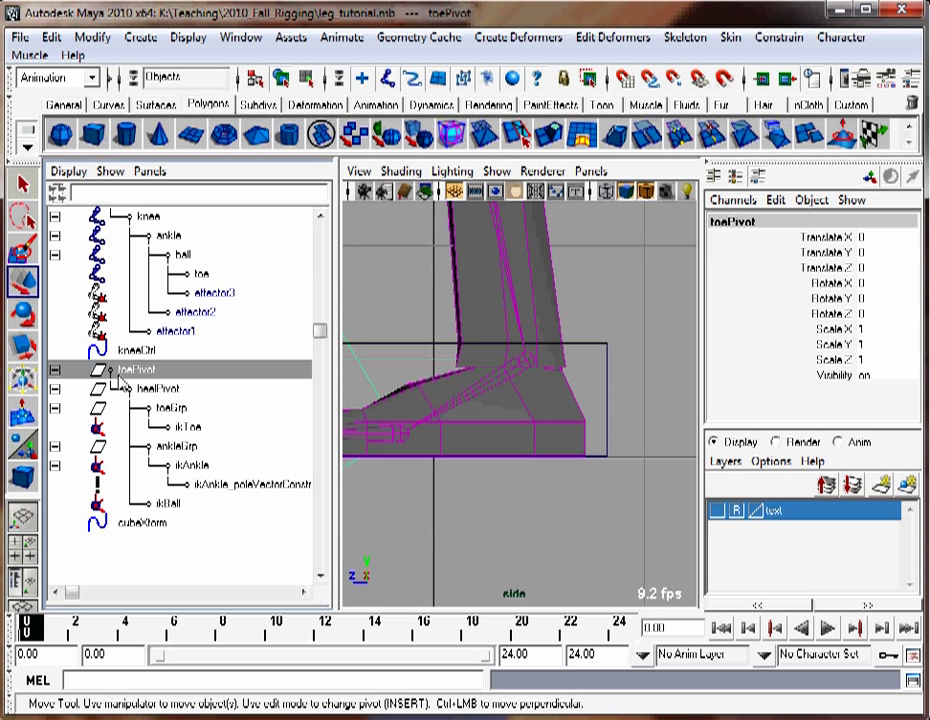
left_click(156, 525)
double_click(170, 530)
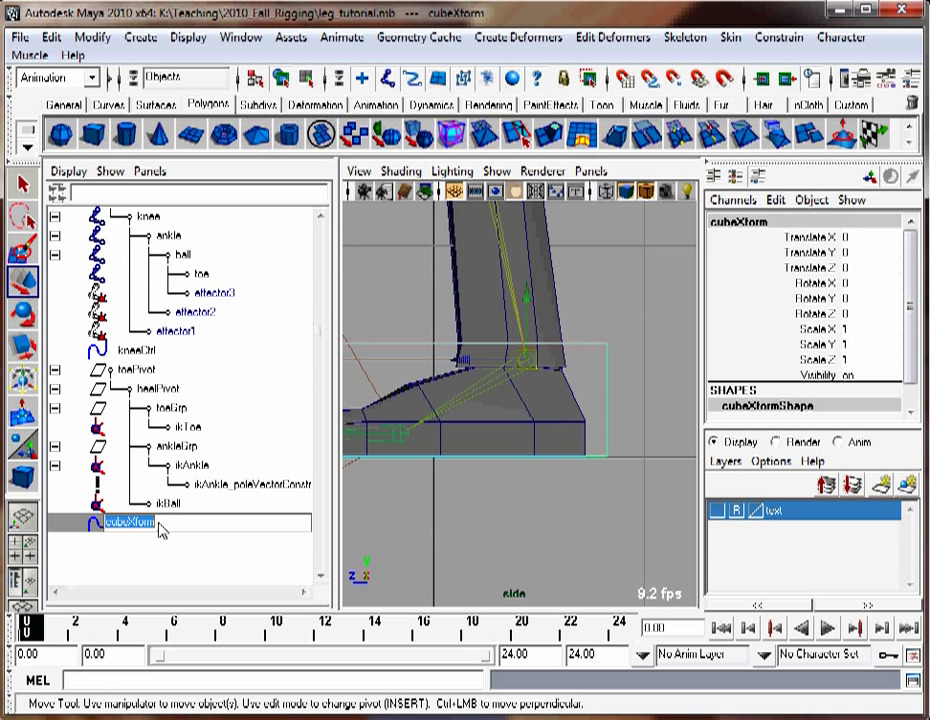
type("footCtrl")
key("Return")
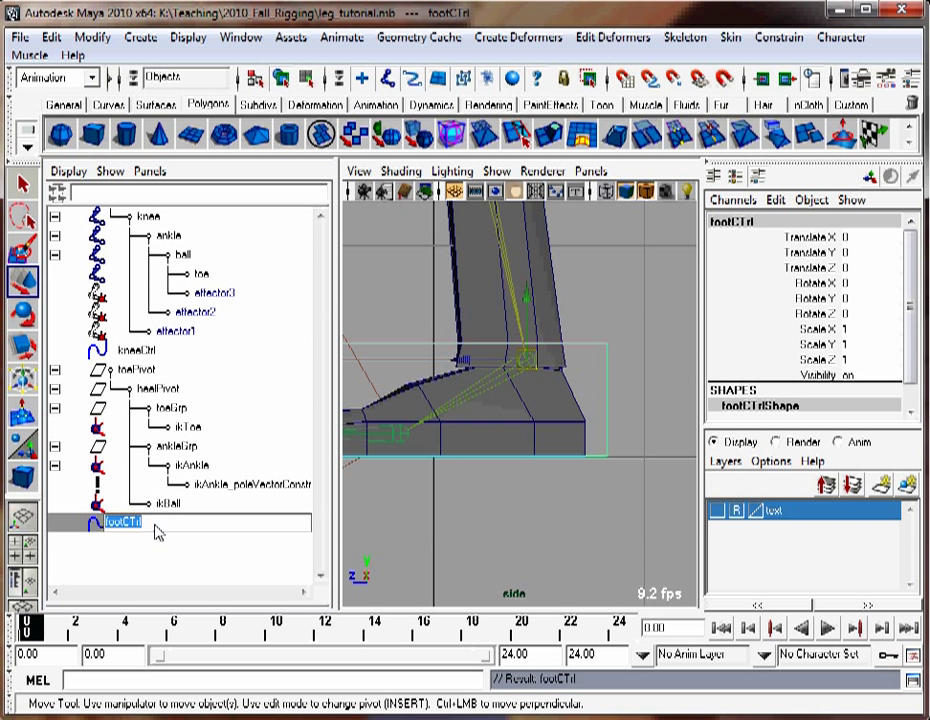
left_click(159, 517)
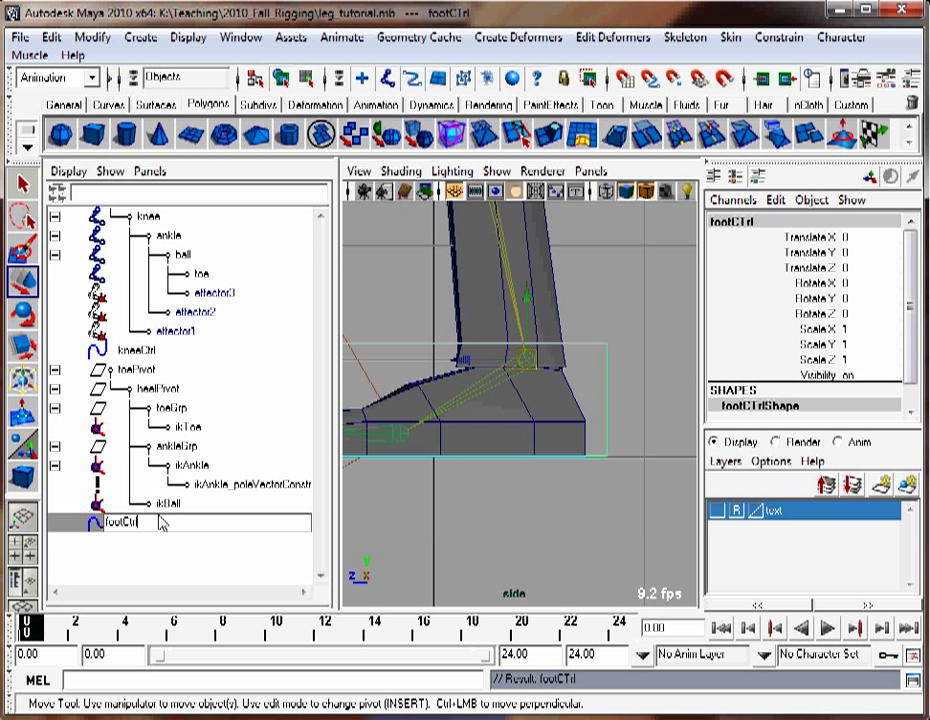
key("Return")
Parent the toePivot group under footCtrl
left_click(128, 370)
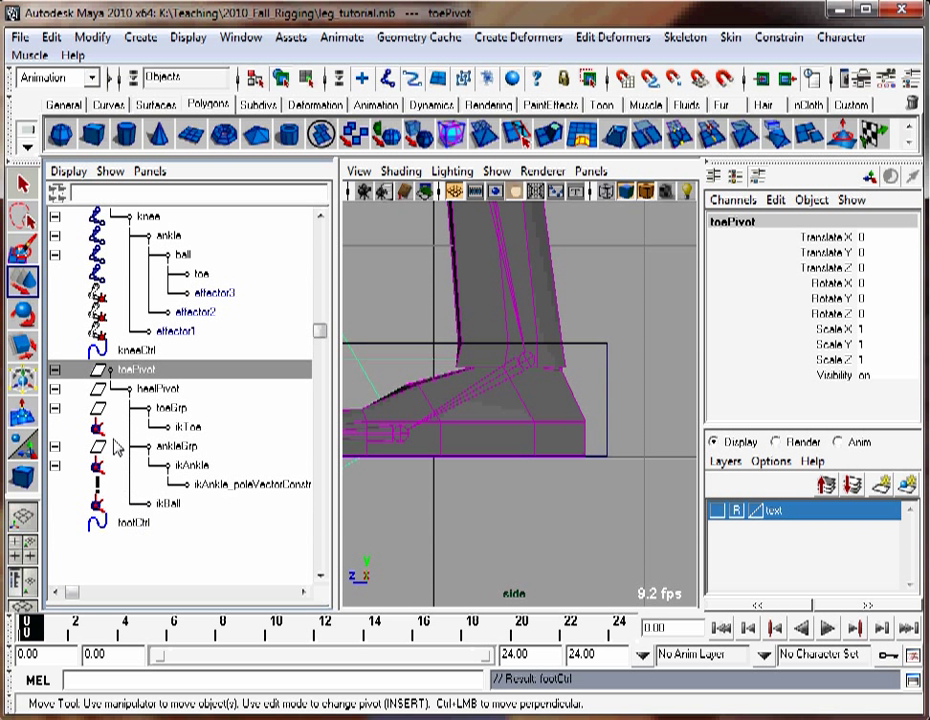
middle_click_drag(140, 365, 131, 526)
Test the foot rig by raising and rotating footCtrl in the side view, undoing each change
left_click(128, 506)
scroll(484, 470, "down", 5)
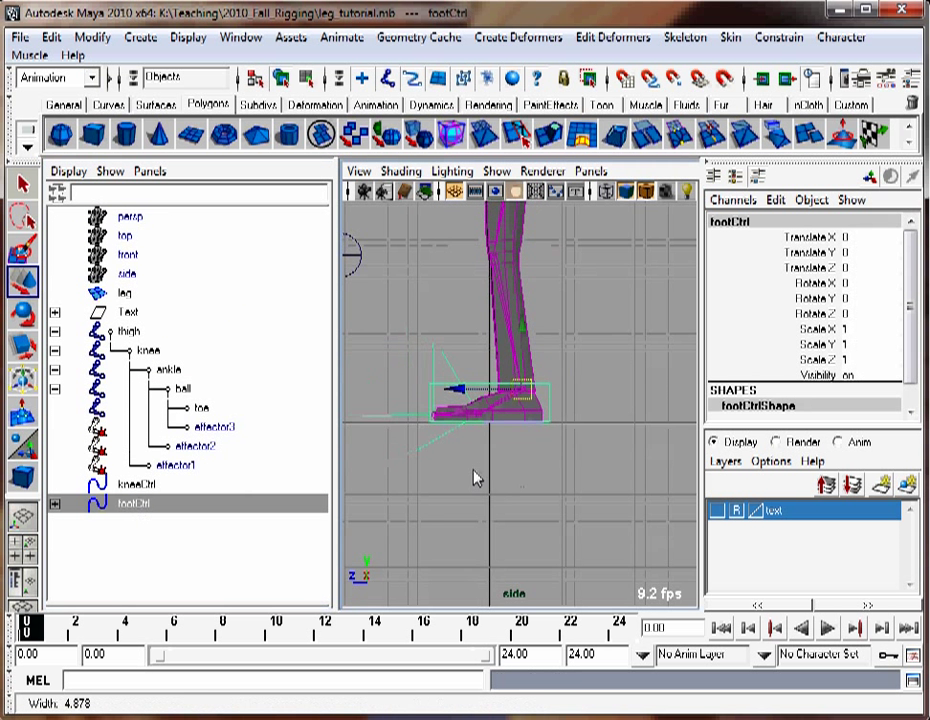
left_click_drag(531, 331, 543, 281)
key("ctrl+z")
key("e")
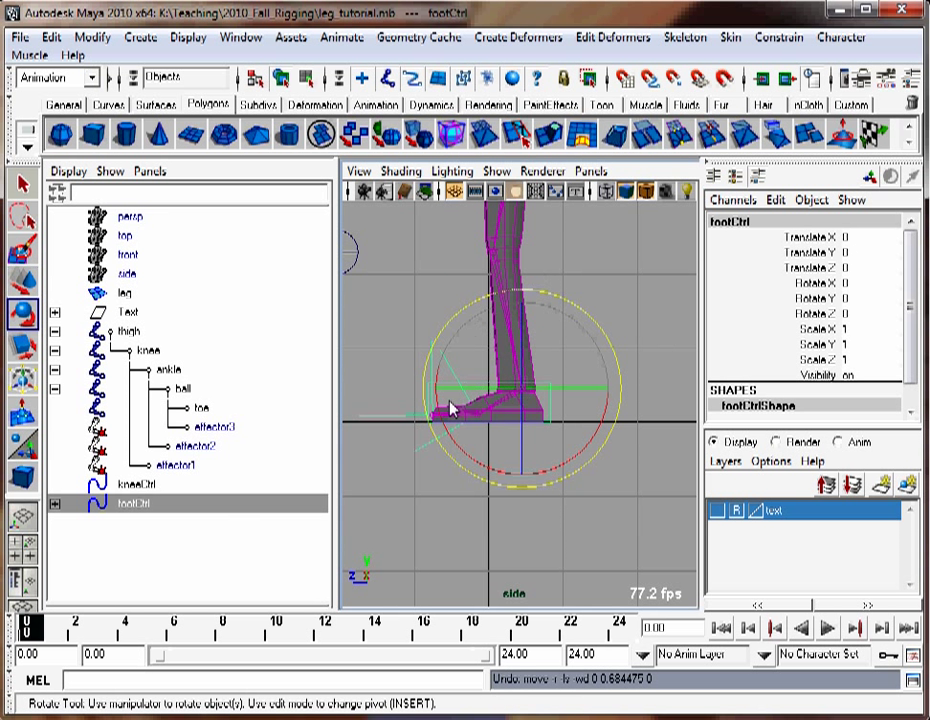
left_click_drag(437, 392, 494, 335)
key("ctrl+z")
Add a keyable float attribute named roll to footCtrl with minimum -10, maximum 10 and default 0
left_click(409, 297)
right_click_drag(409, 297, 604, 343, "alt")
left_click(597, 356)
middle_click_drag(548, 351, 625, 376, "alt")
middle_click_drag(521, 338, 482, 342, "alt")
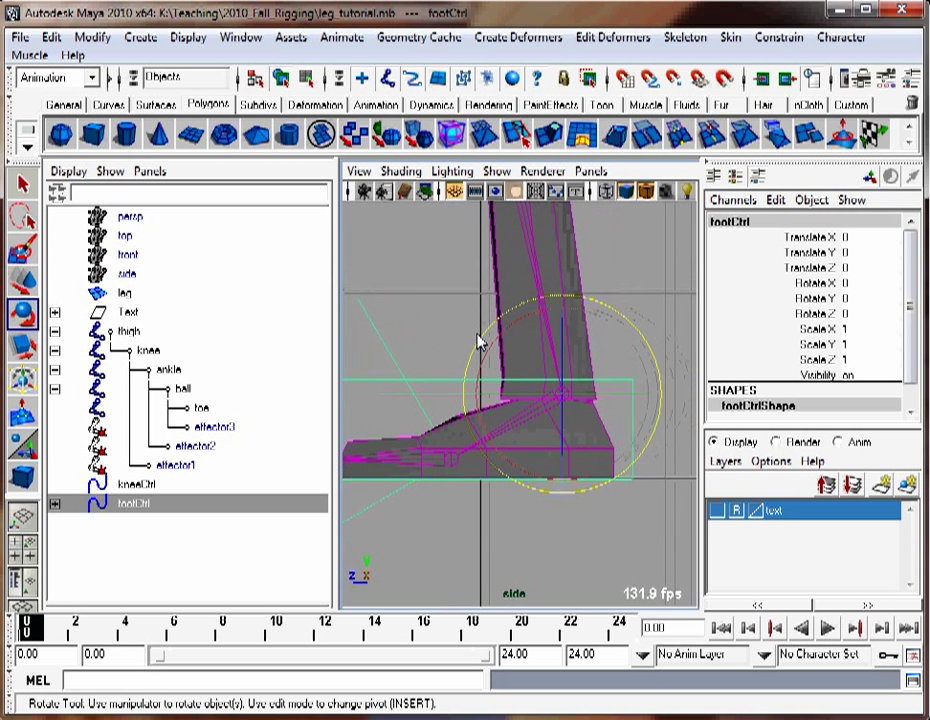
left_click(775, 200)
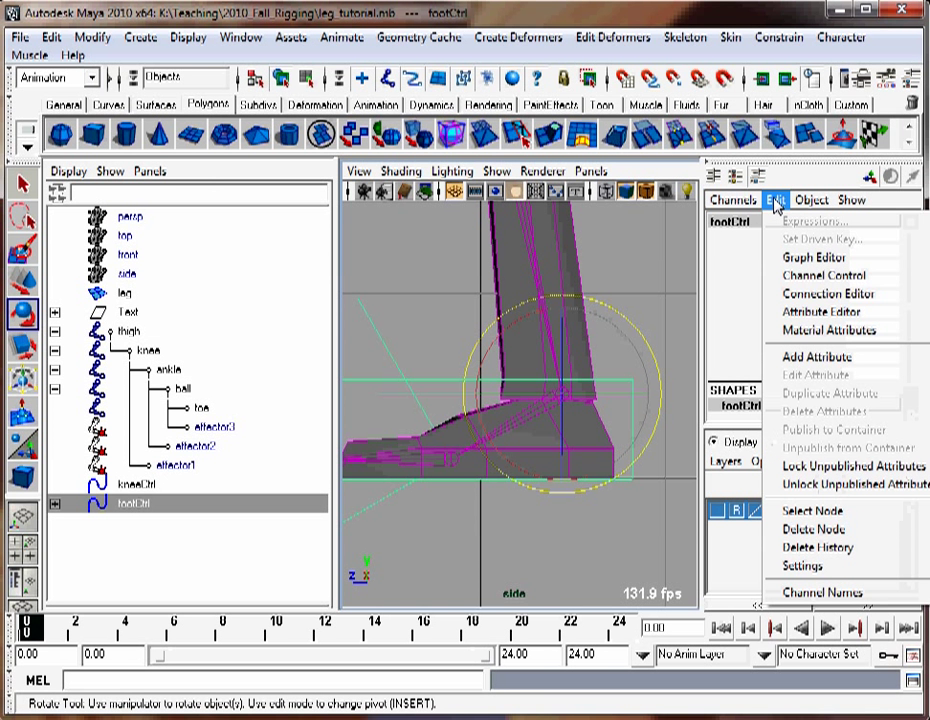
left_click(816, 357)
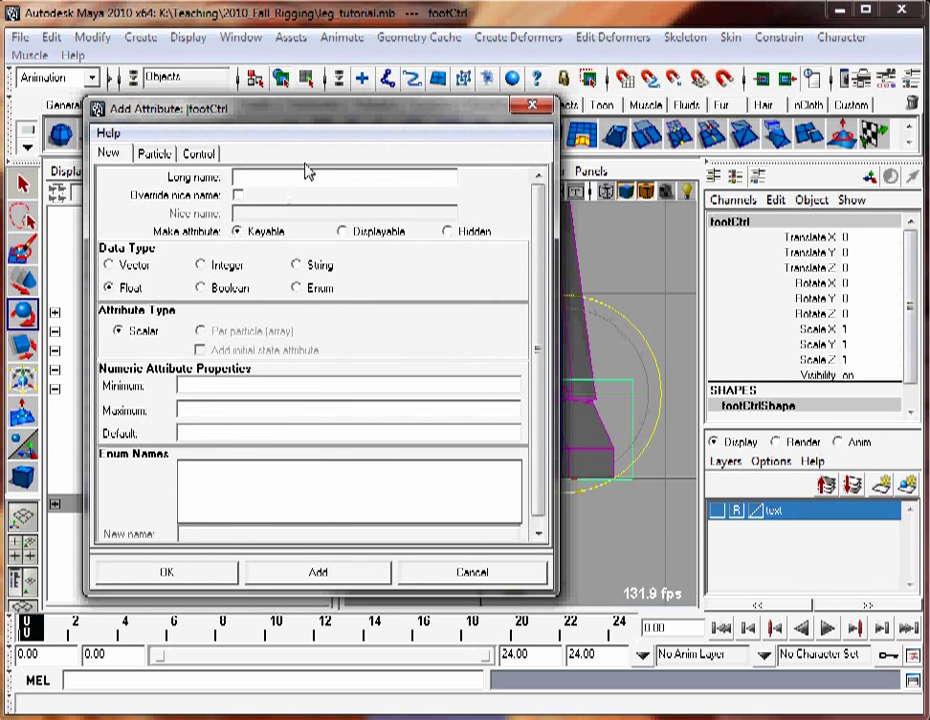
type("roll")
left_click(227, 388)
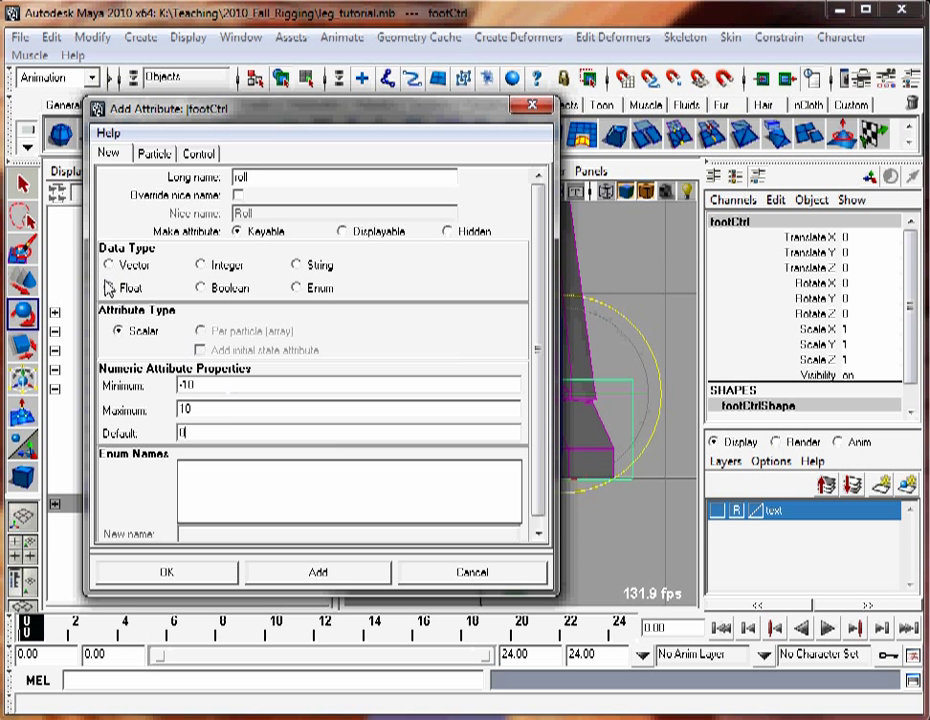
left_click(317, 572)
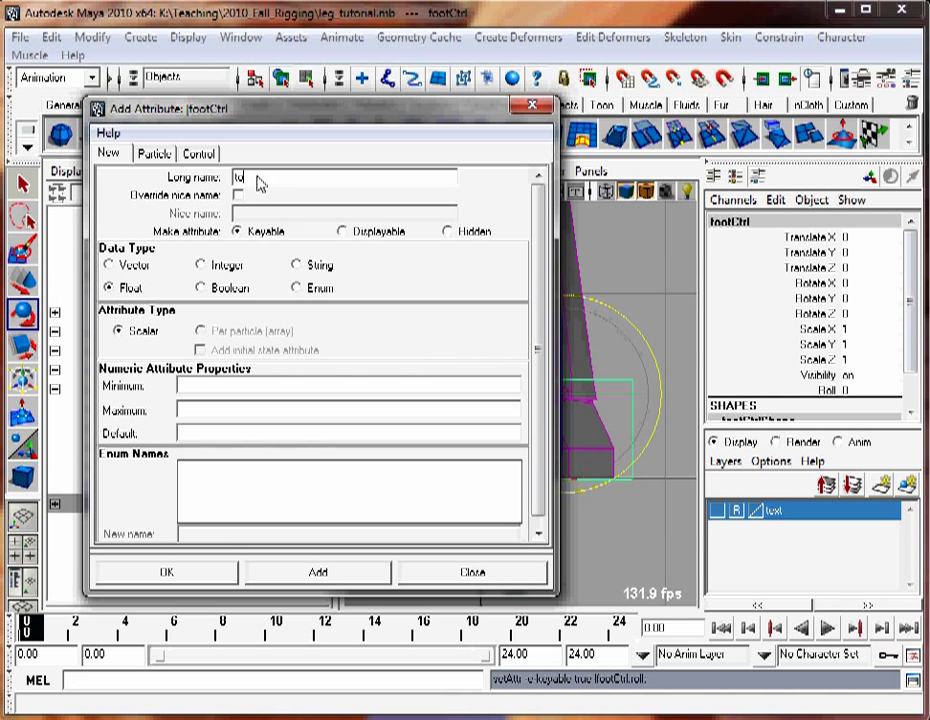
Add a second keyable float attribute named toe to footCtrl with a minimum of -10, and finish adding attributes
left_click(203, 388)
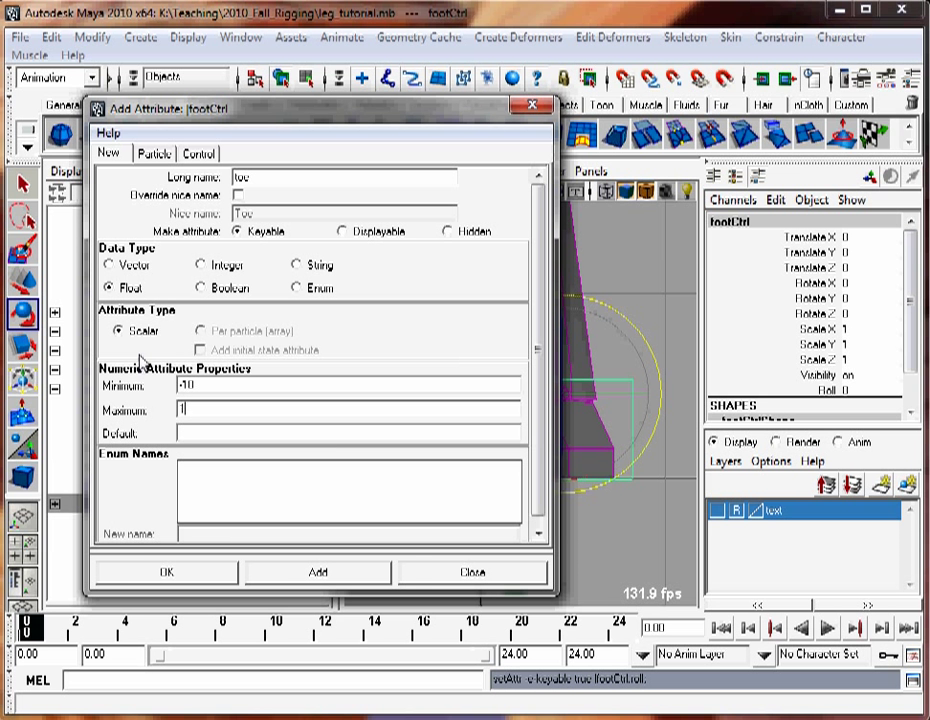
left_click(316, 574)
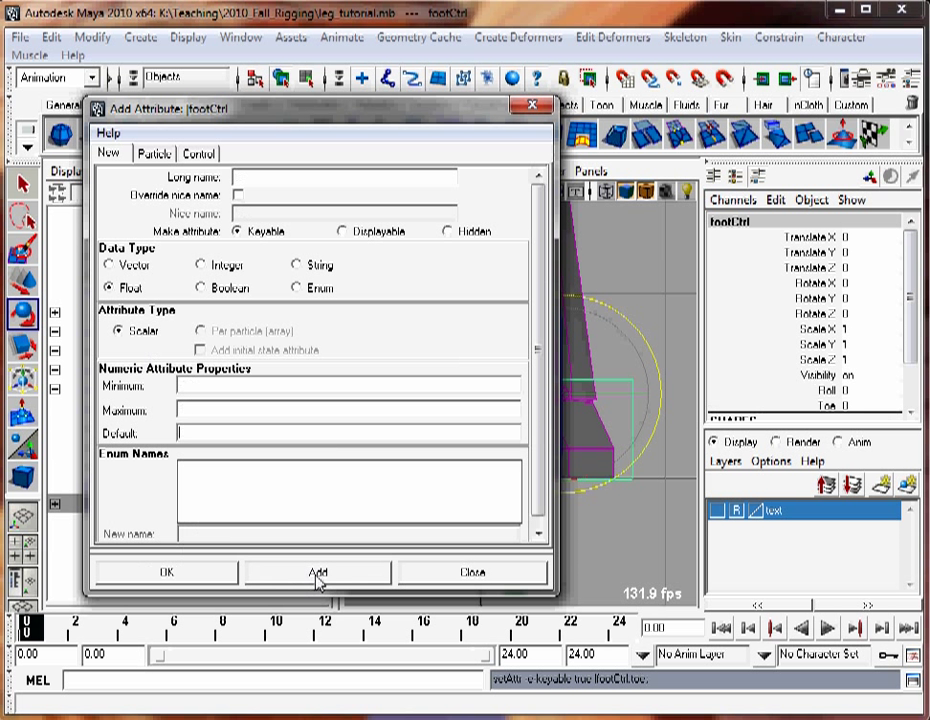
left_click(461, 574)
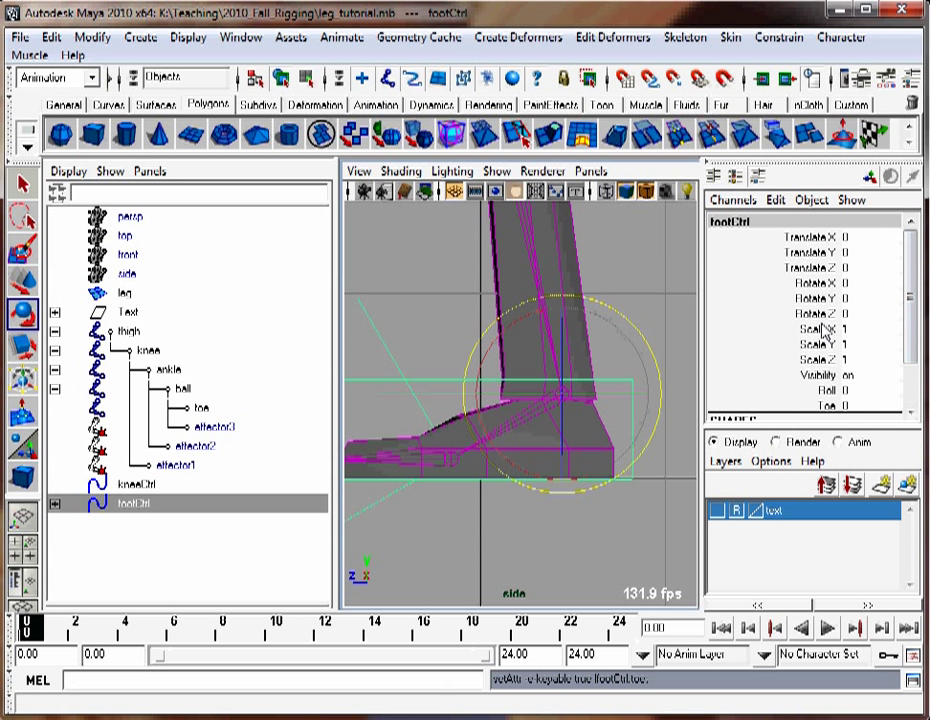
Make footCtrl's Scale X, Scale Y, Scale Z and Visibility channels nonkeyable and hidden through Channel Control
left_click(776, 200)
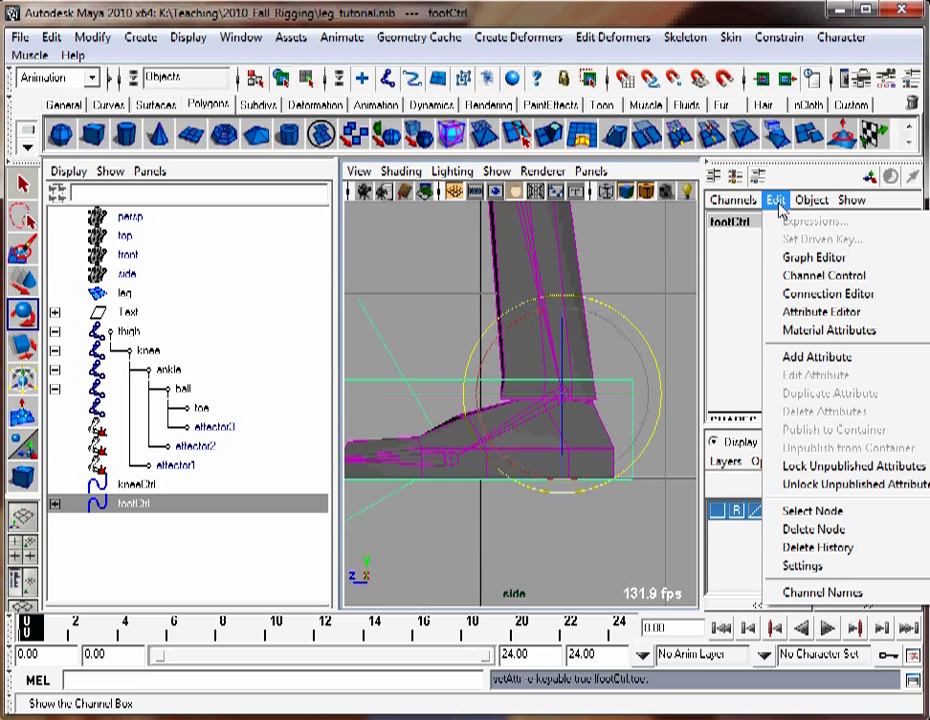
left_click(826, 283)
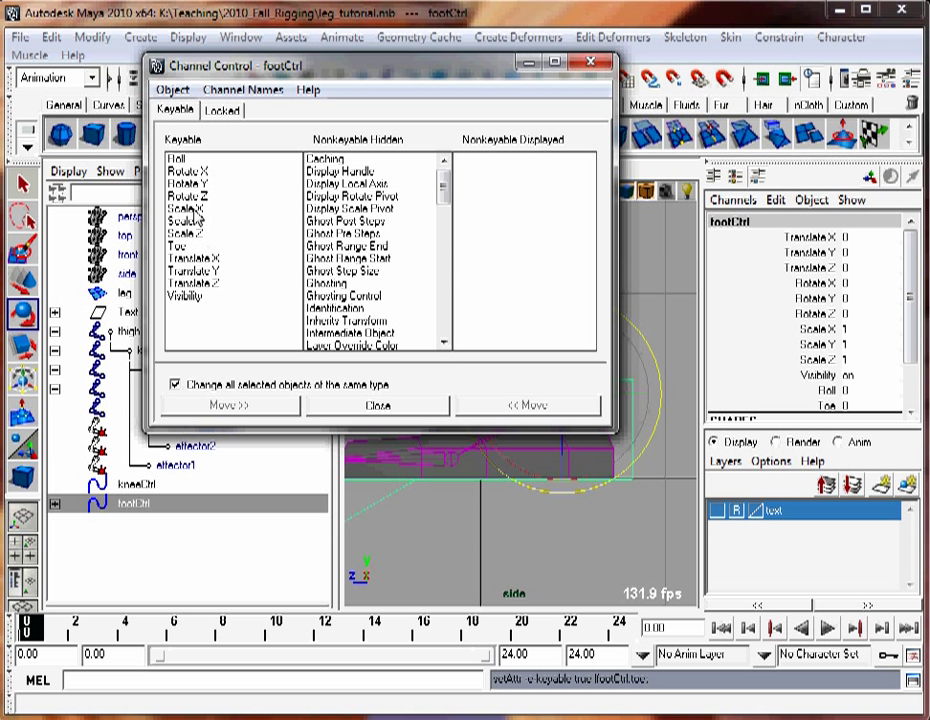
left_click(190, 208)
left_click(188, 233, "shift")
left_click(188, 296, "ctrl")
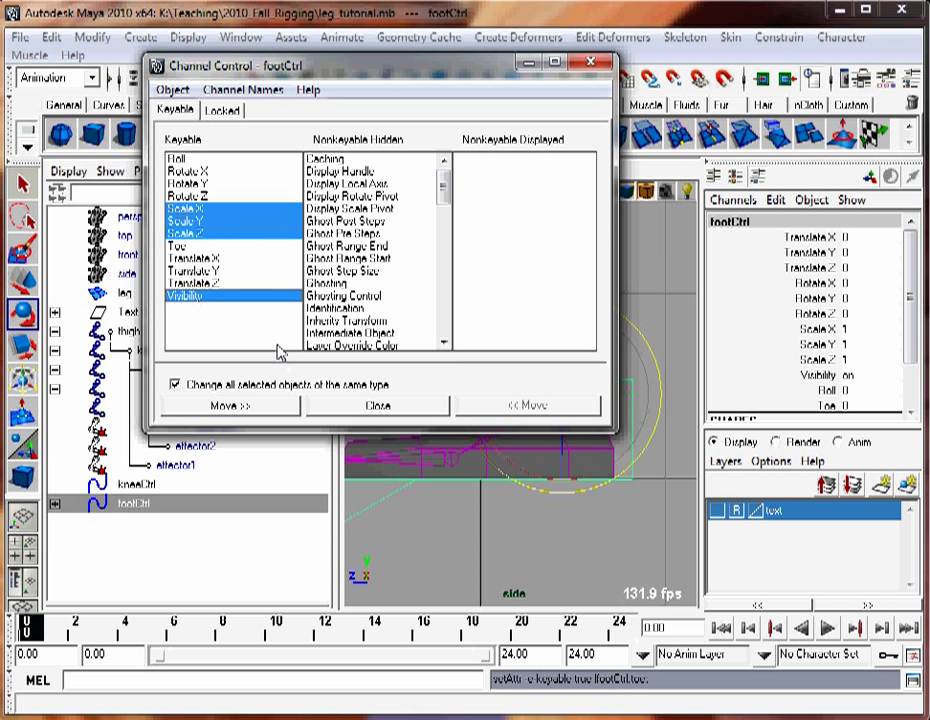
left_click(240, 408)
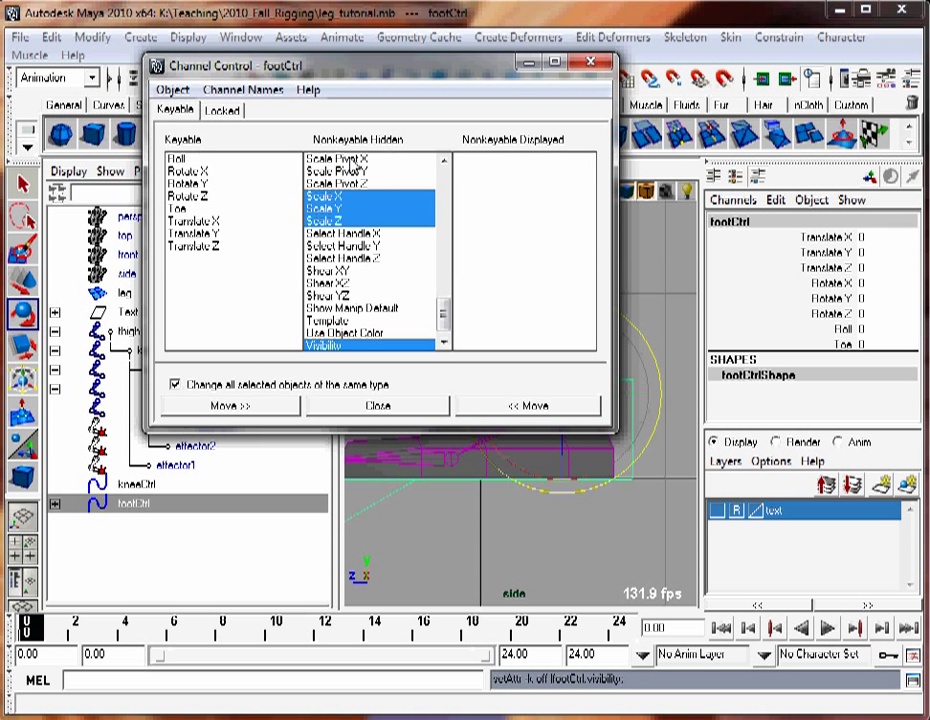
left_click(382, 406)
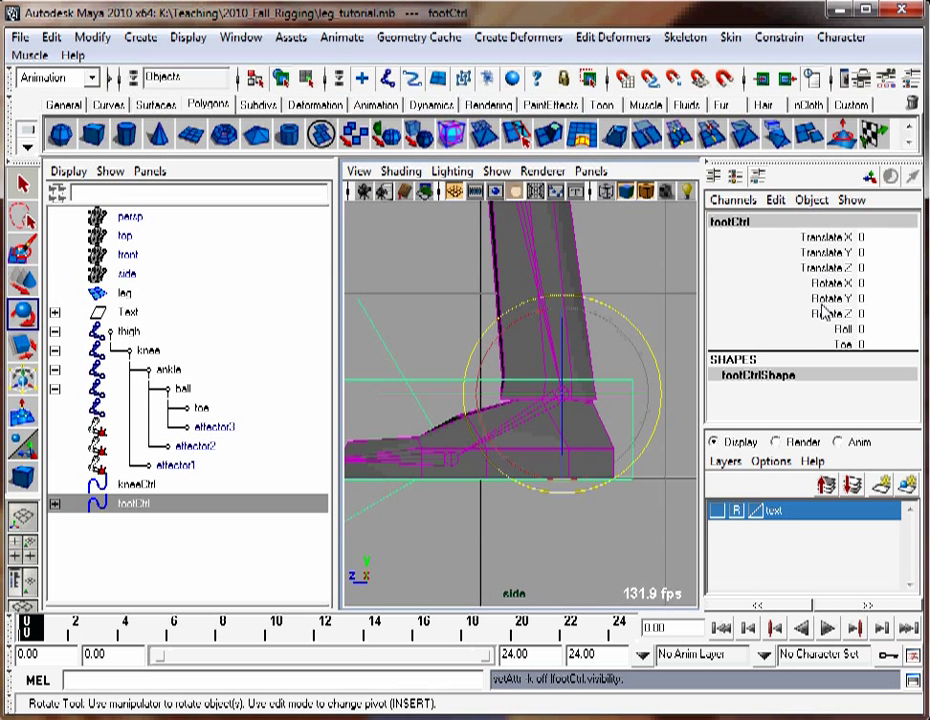
Try out footCtrl's Roll channel by sliding it to a negative value, and reset it to 0
left_click(482, 328)
mouse_move(482, 328)
right_mouse_down("alt")
mouse_move(480, 342)
mouse_move(465, 334)
right_mouse_up("alt")
scroll(472, 336, "up", 3)
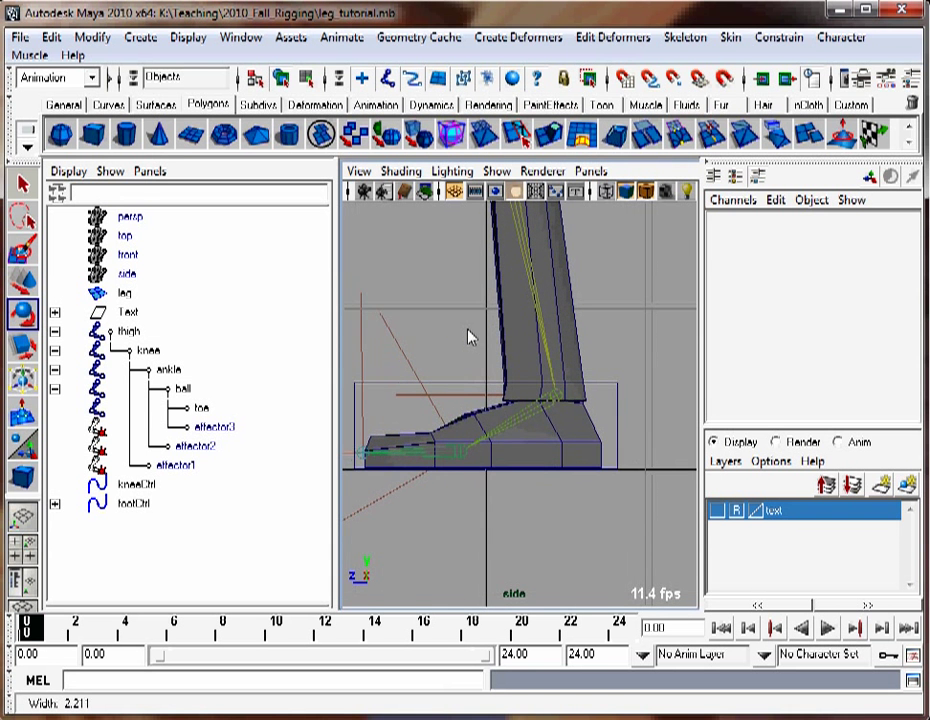
middle_click_drag(481, 330, 521, 320, "alt")
mouse_move(521, 320)
right_mouse_down("alt")
mouse_move(502, 322)
mouse_move(515, 324)
right_mouse_up("alt")
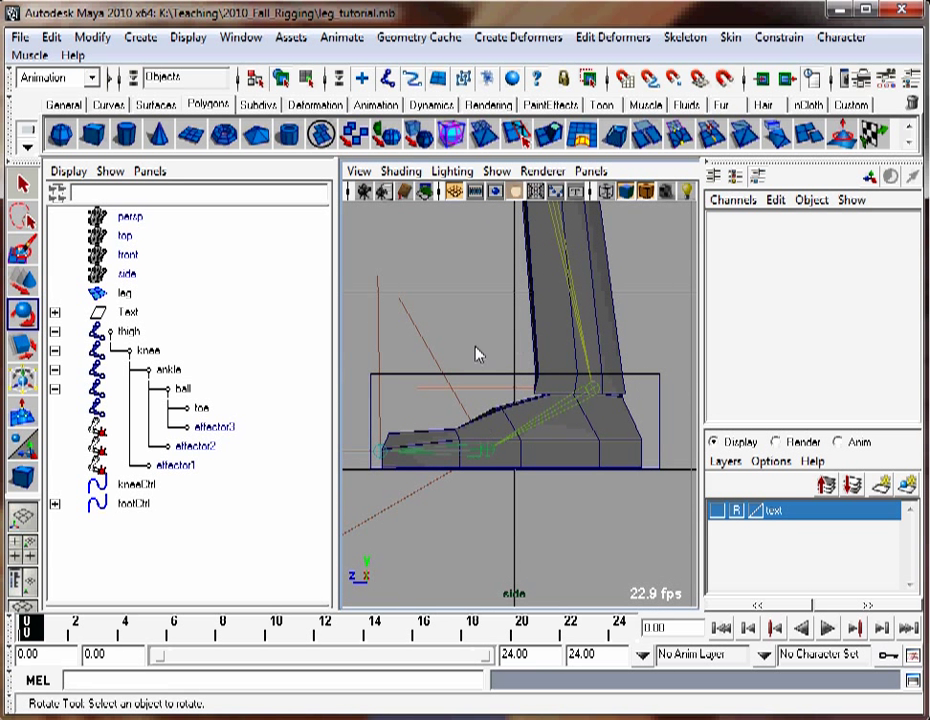
left_click(133, 503)
left_click(843, 328)
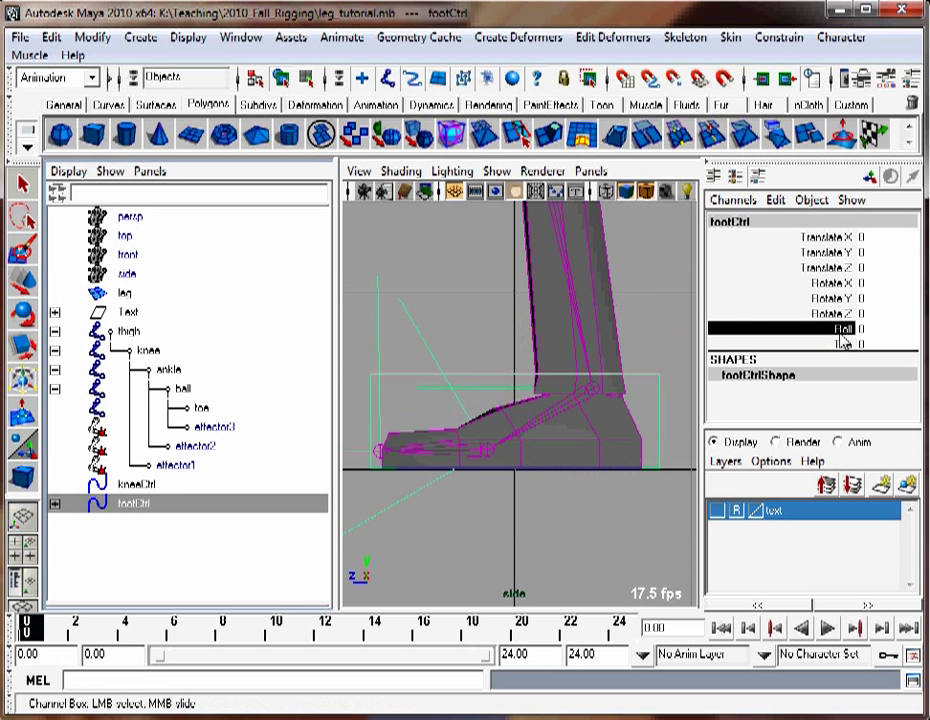
scroll(525, 388, "down", 2)
scroll(537, 397, "up", 2)
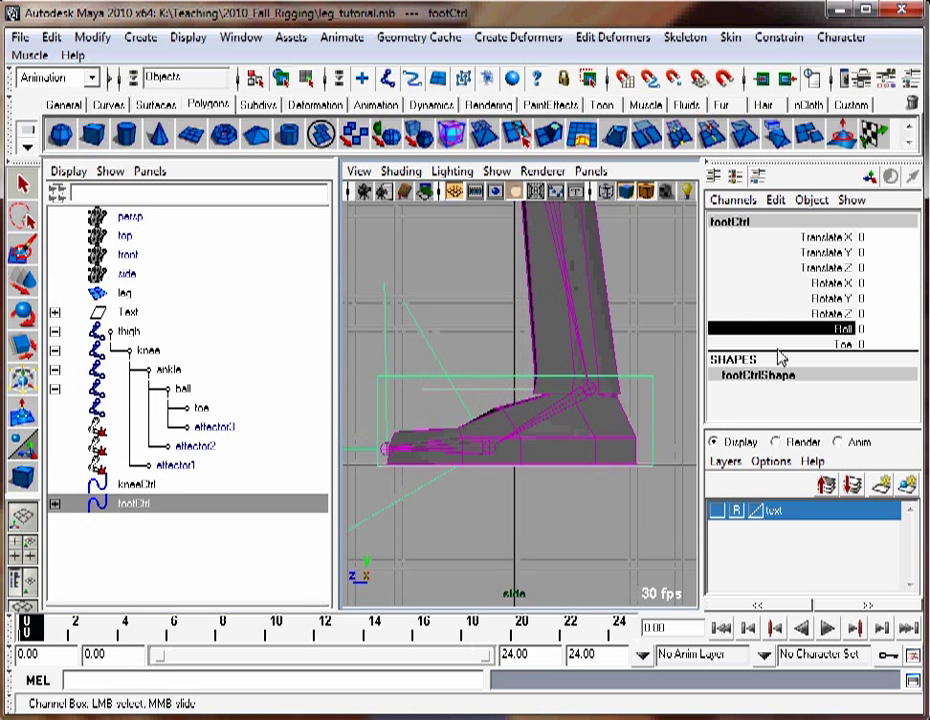
middle_click_drag(471, 335, 394, 338)
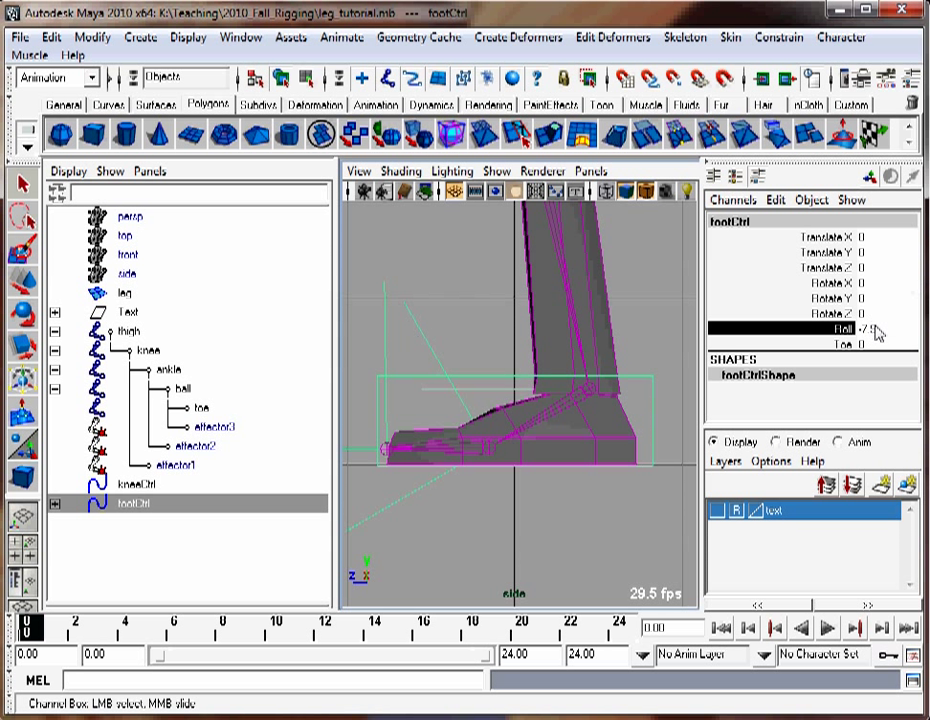
left_click(876, 330)
key("Return")
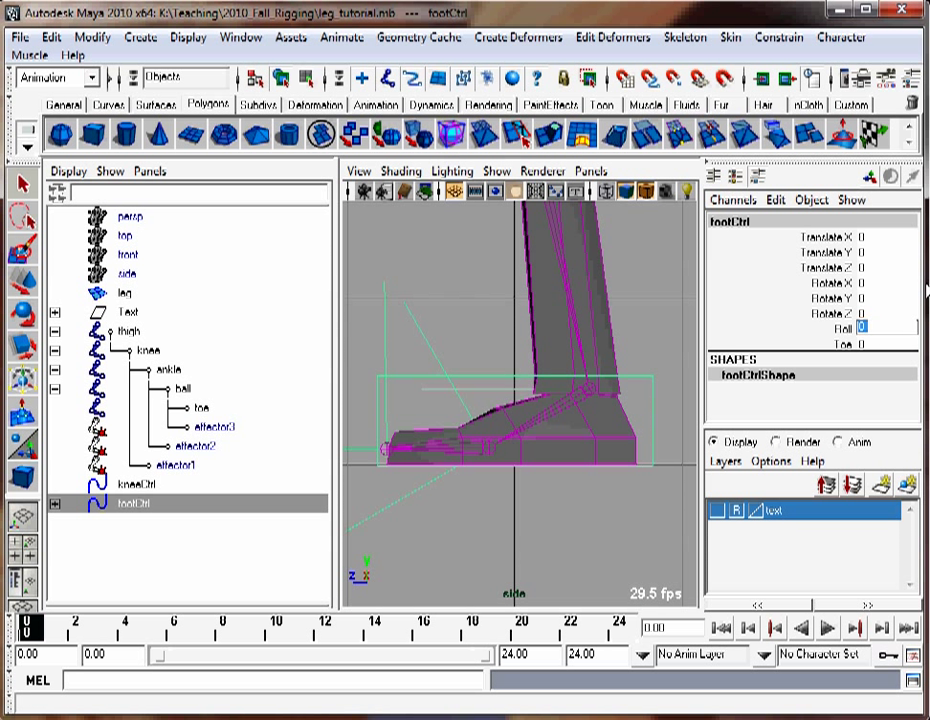
key("Return")
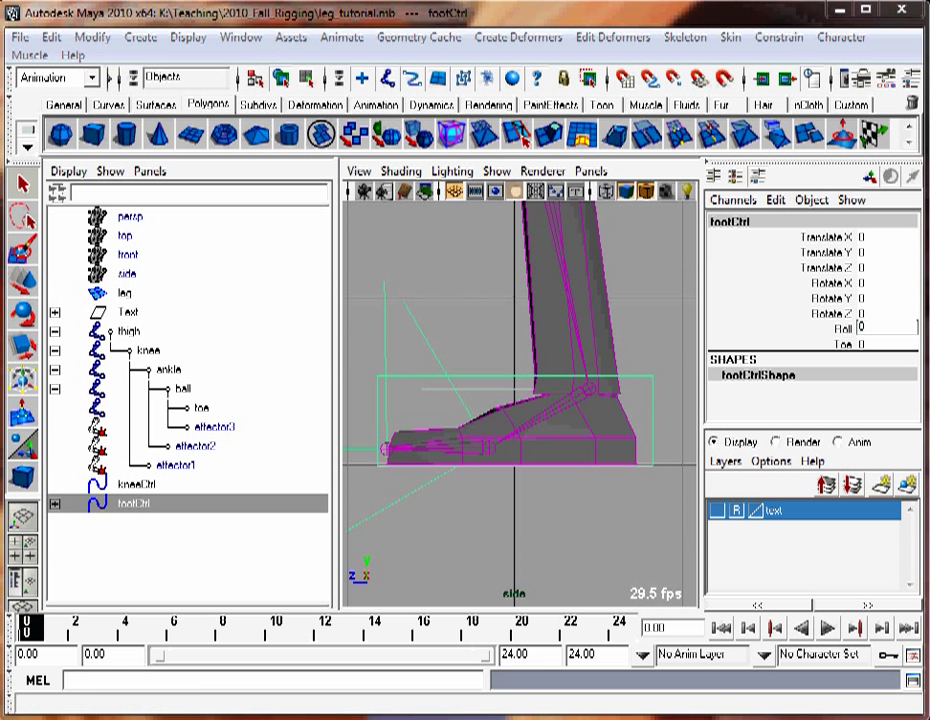
Open the Set Driven Key options and load footCtrl as the driver with its Roll attribute
left_click(443, 269)
key("e")
key("space")
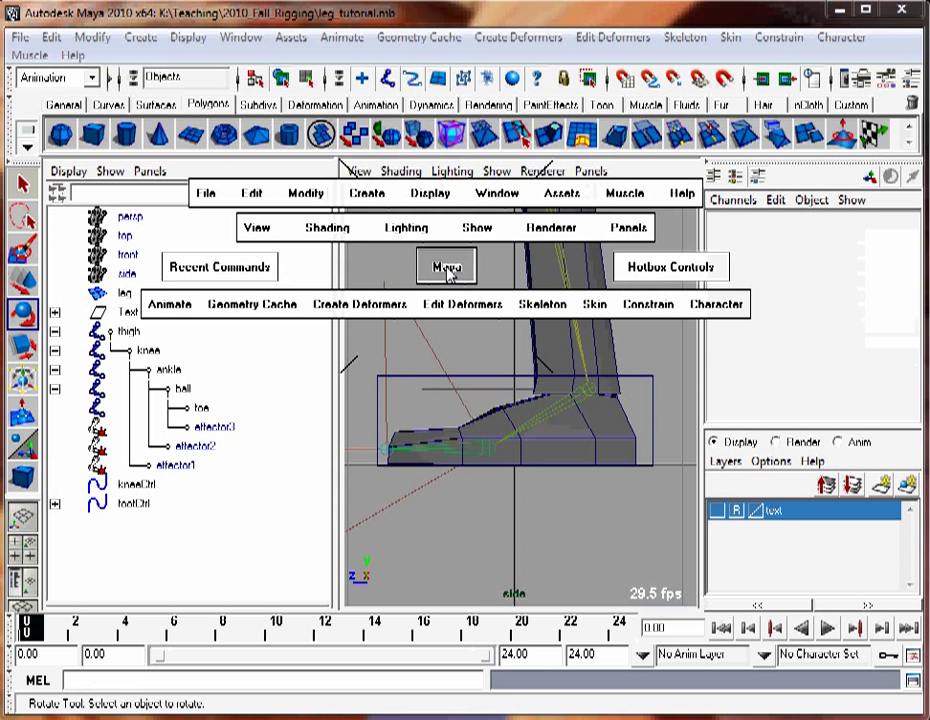
left_click(175, 308)
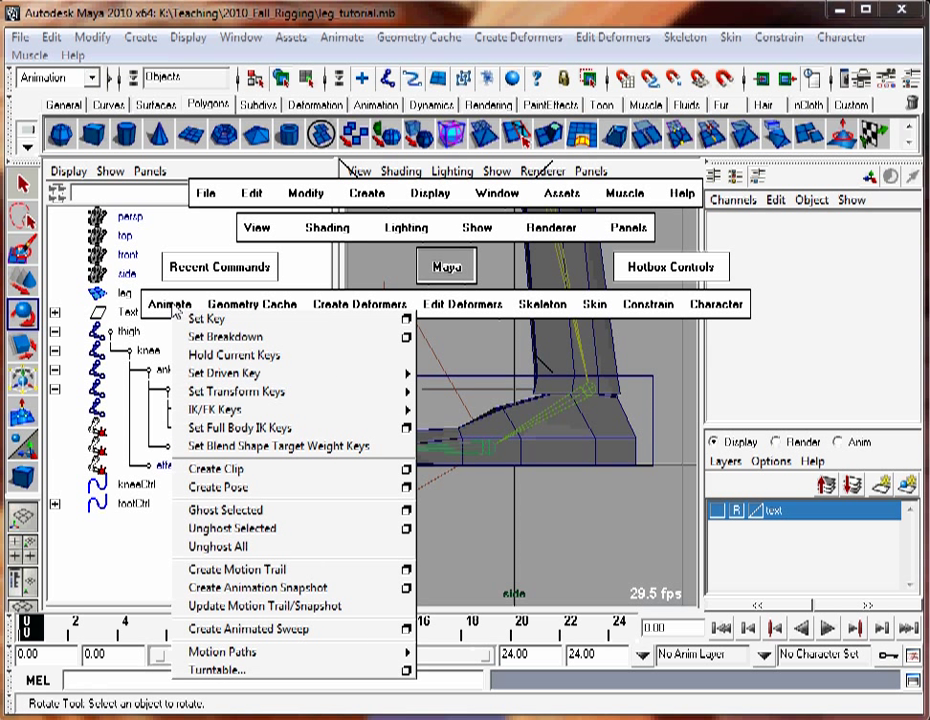
mouse_move(310, 373)
left_click(435, 369)
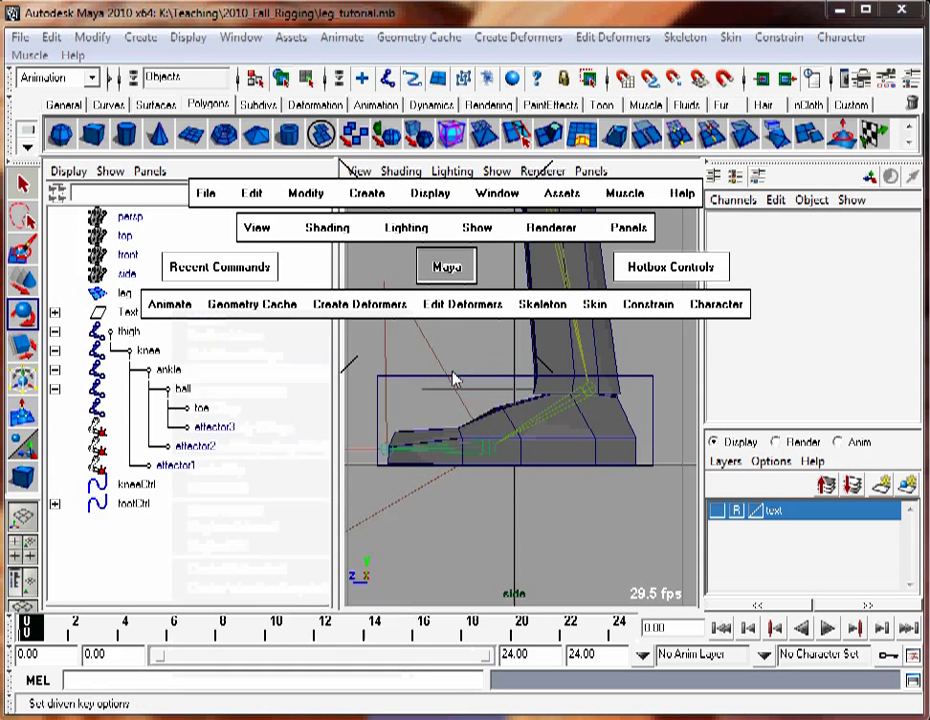
left_click_drag(447, 12, 312, 155)
left_click(657, 392)
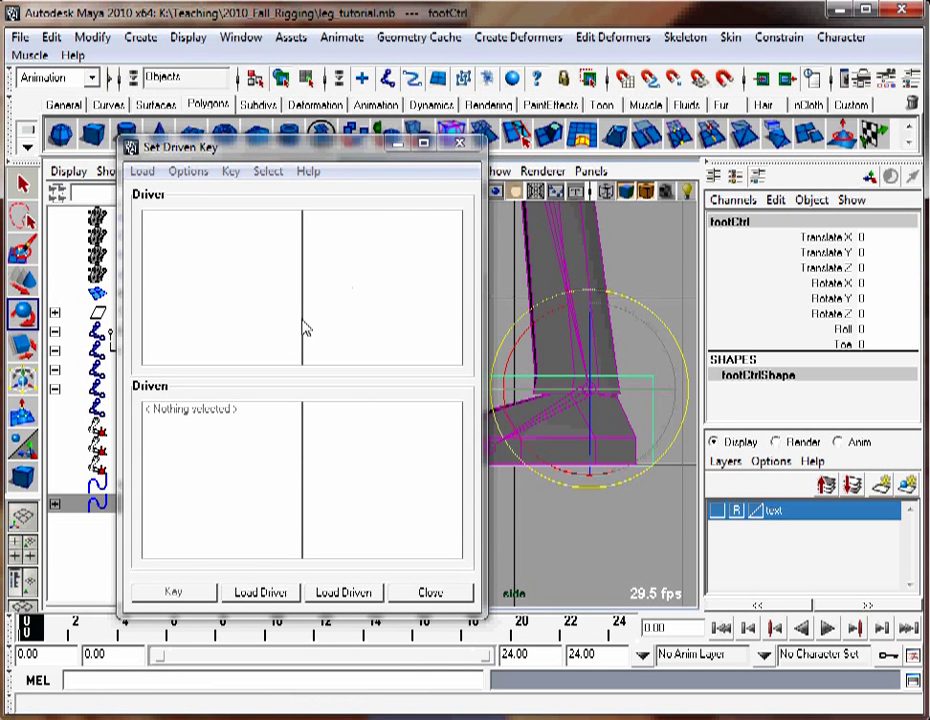
left_click(264, 594)
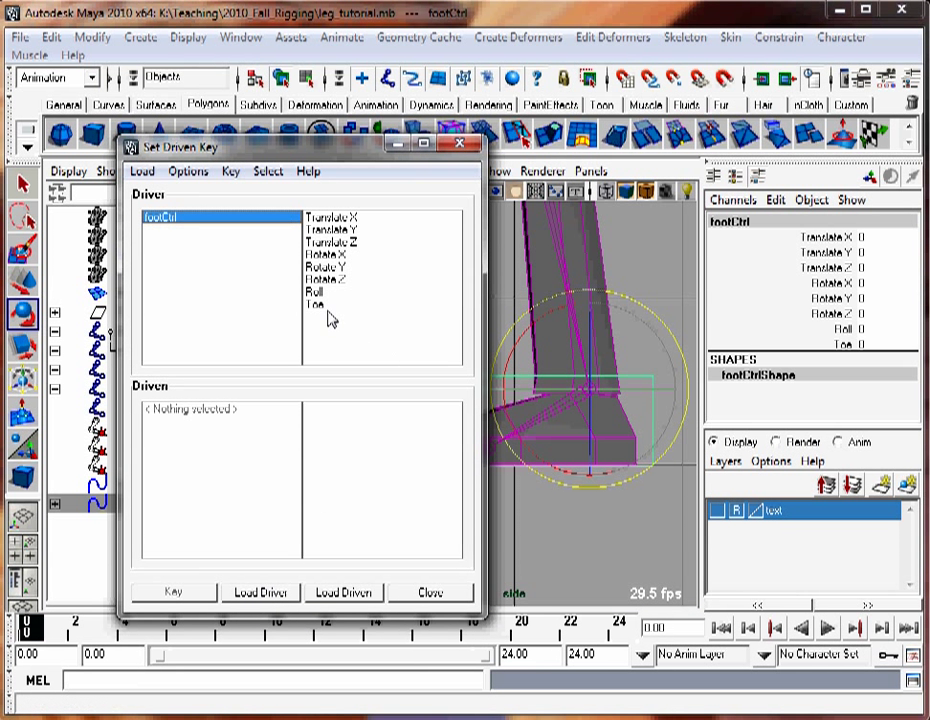
left_click(314, 293)
Load toePivot, heelPivot and ankleGrp as driven objects and choose Rotate X for all three
left_click_drag(330, 148, 644, 141)
left_click(55, 503)
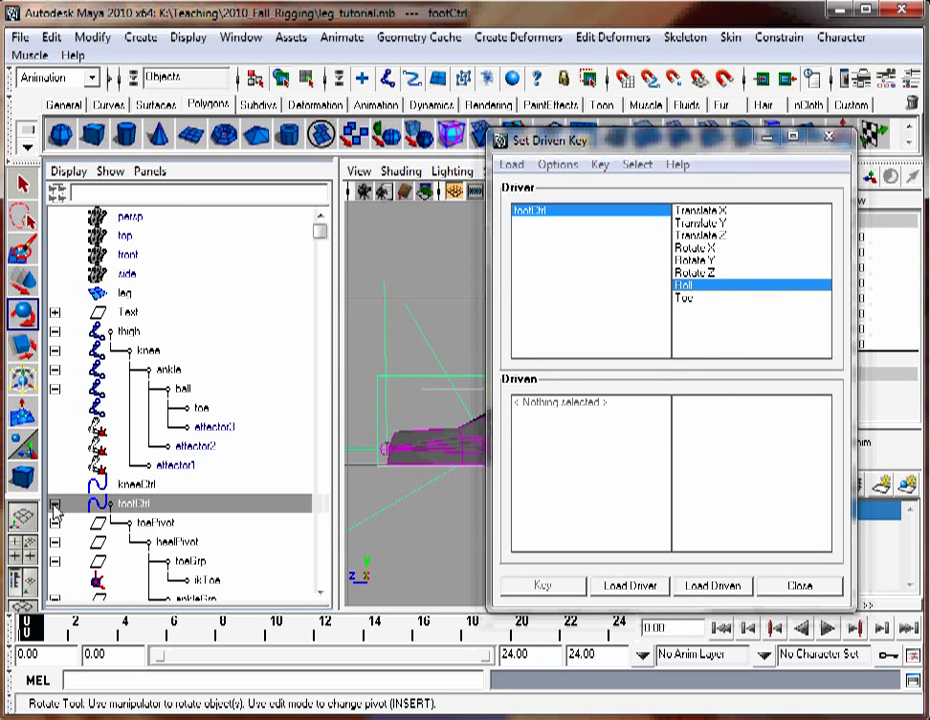
scroll(141, 481, "down", 3)
left_click(168, 391)
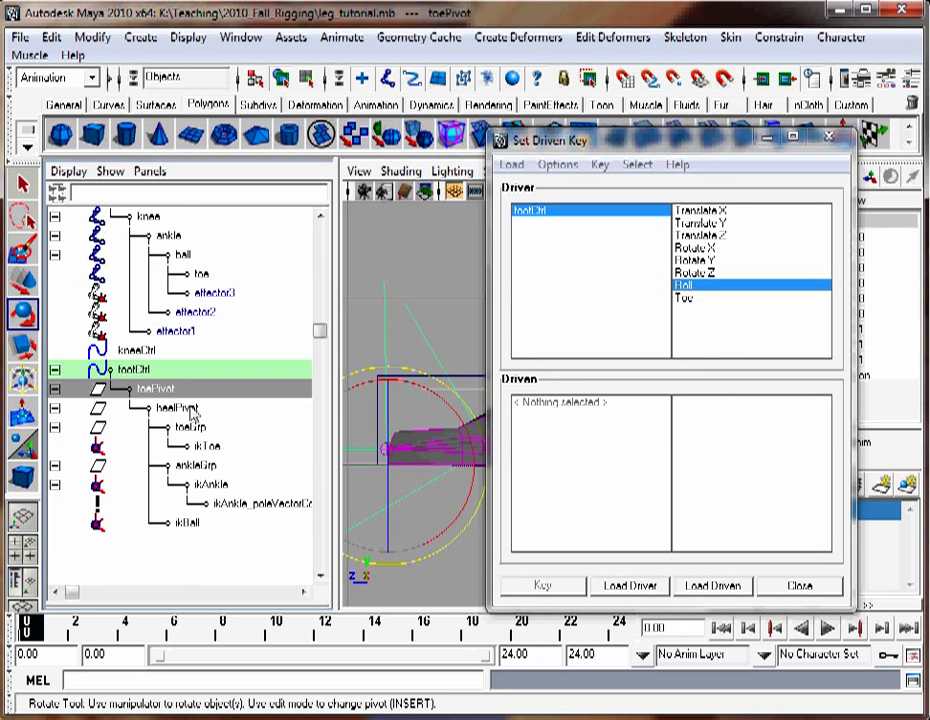
left_click(176, 408, "ctrl")
left_click(192, 466, "ctrl")
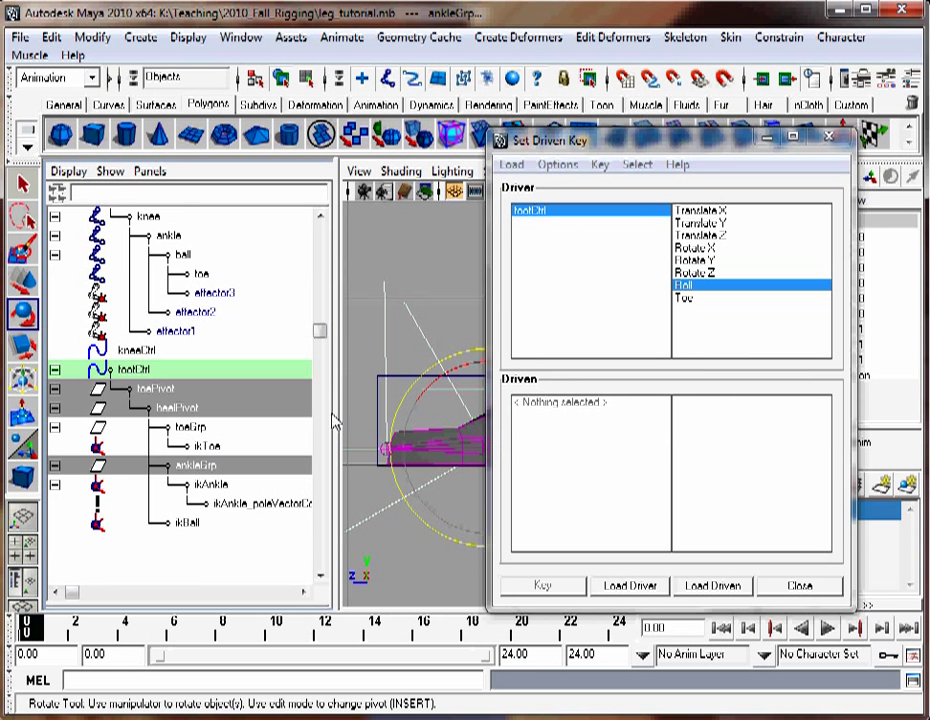
left_click(714, 587)
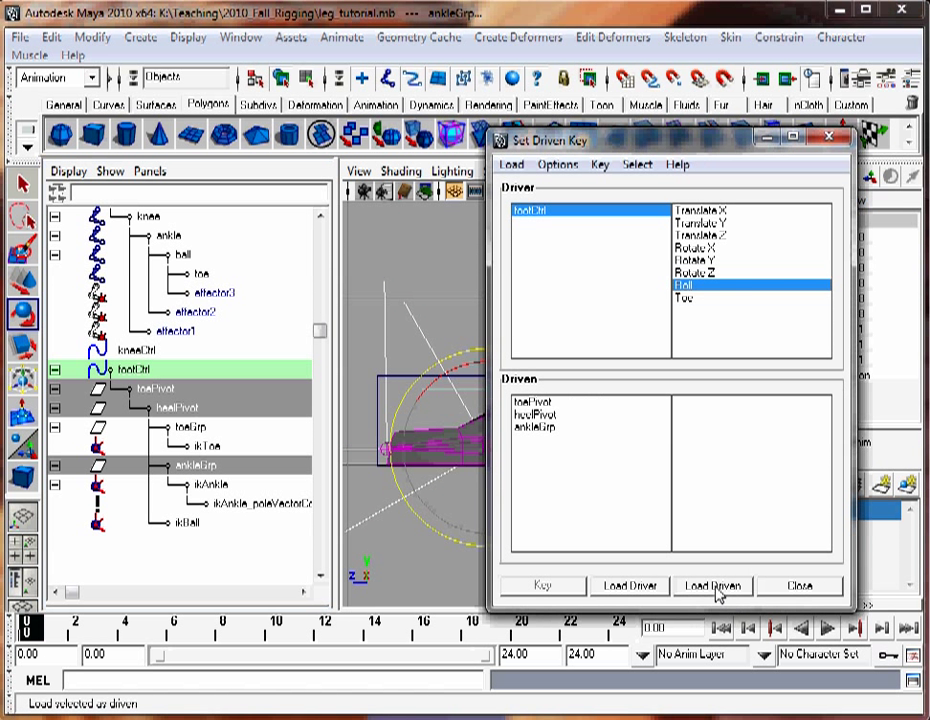
left_click_drag(530, 402, 545, 430)
left_click(699, 452)
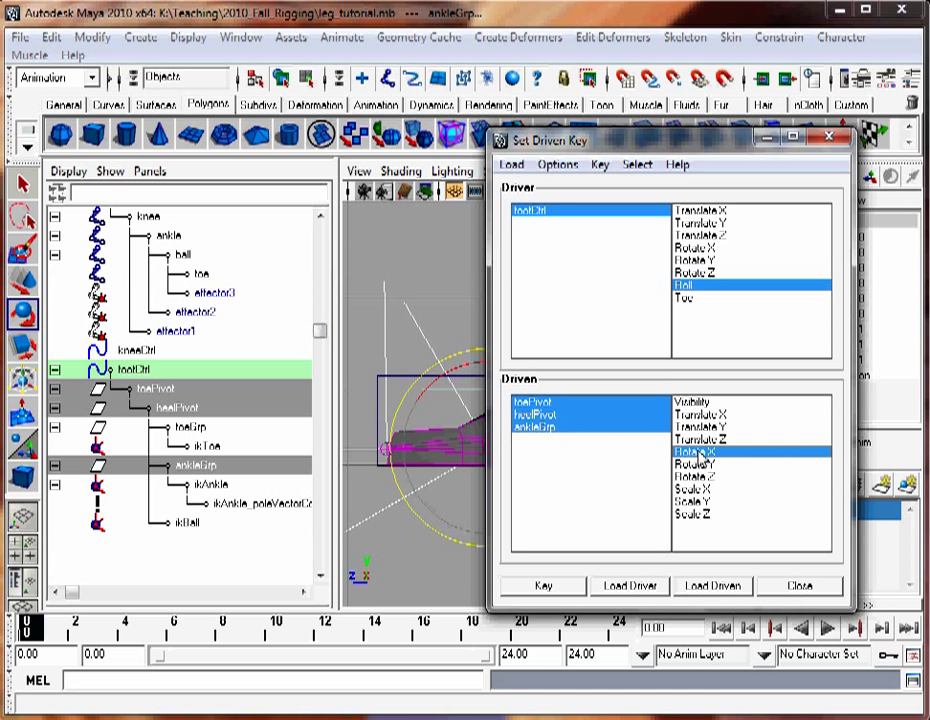
Select footCtrl and set a driven key for the three groups' Rotate X at Roll 0
left_click_drag(671, 142, 284, 172)
left_click(661, 380)
left_click(652, 389)
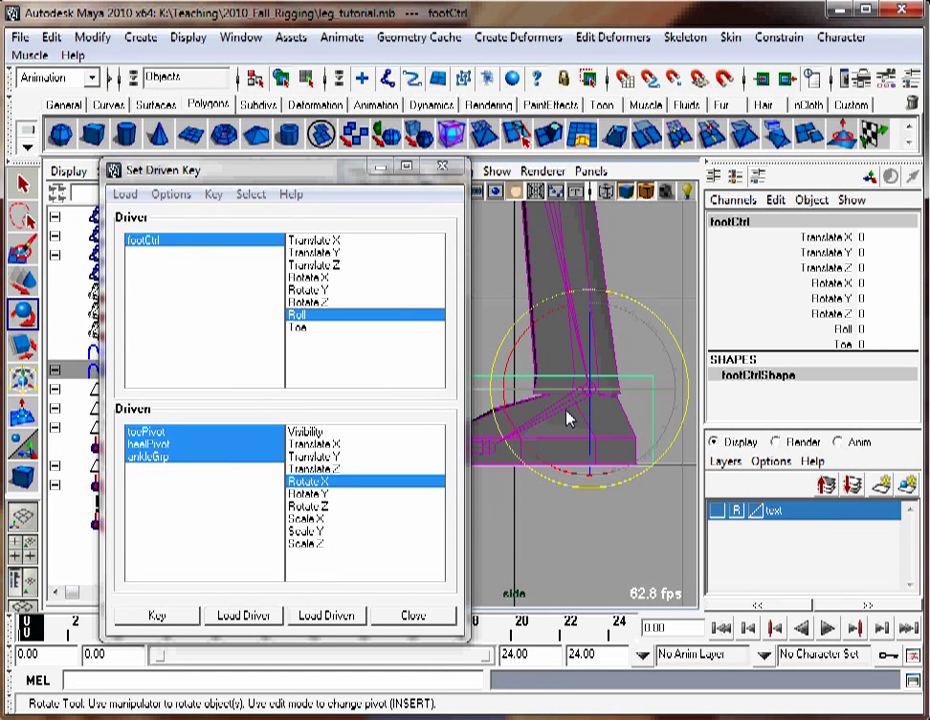
left_click(150, 617)
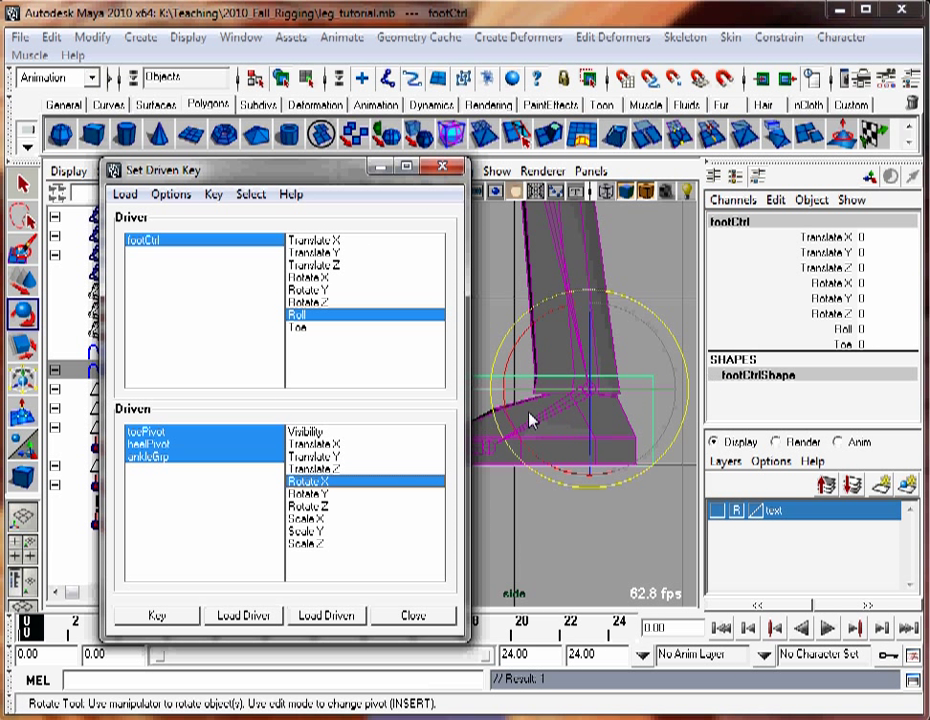
Set footCtrl's Roll to -10
left_click_drag(384, 176, 257, 218)
left_click(873, 330)
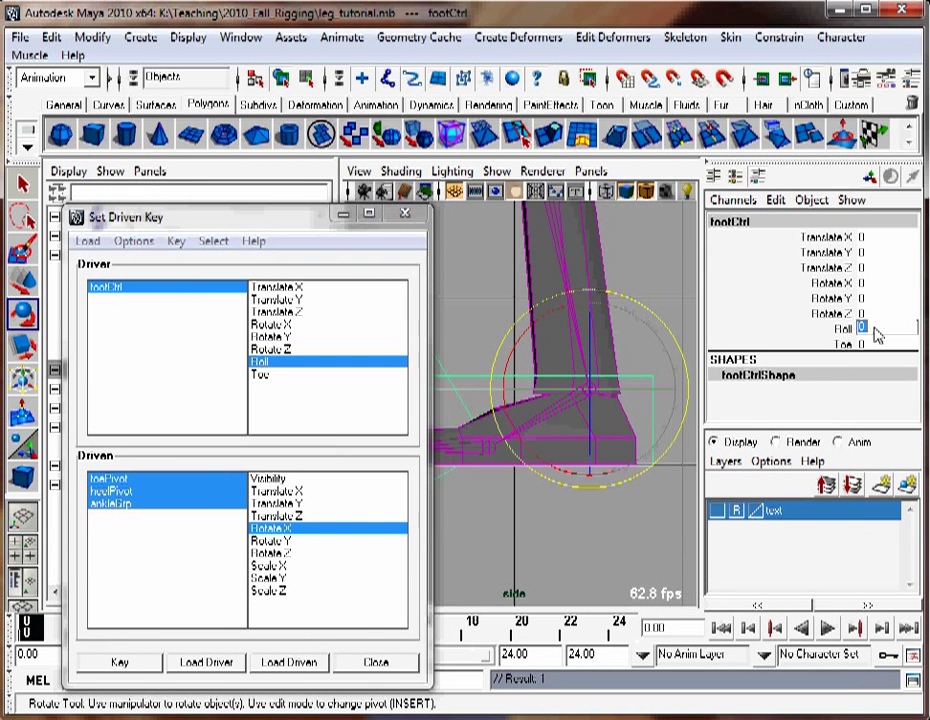
type("10")
Set heelPivot's Rotate X to -50 and key it as the driven pose for Roll -10
left_click_drag(209, 225, 380, 228)
left_click(177, 408)
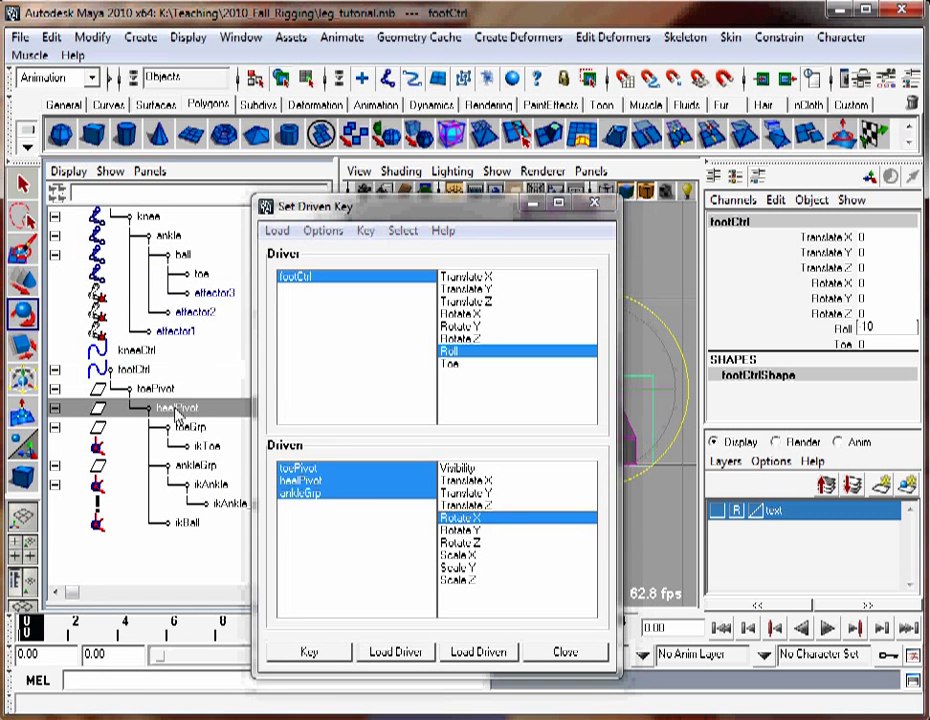
left_click_drag(476, 210, 148, 232)
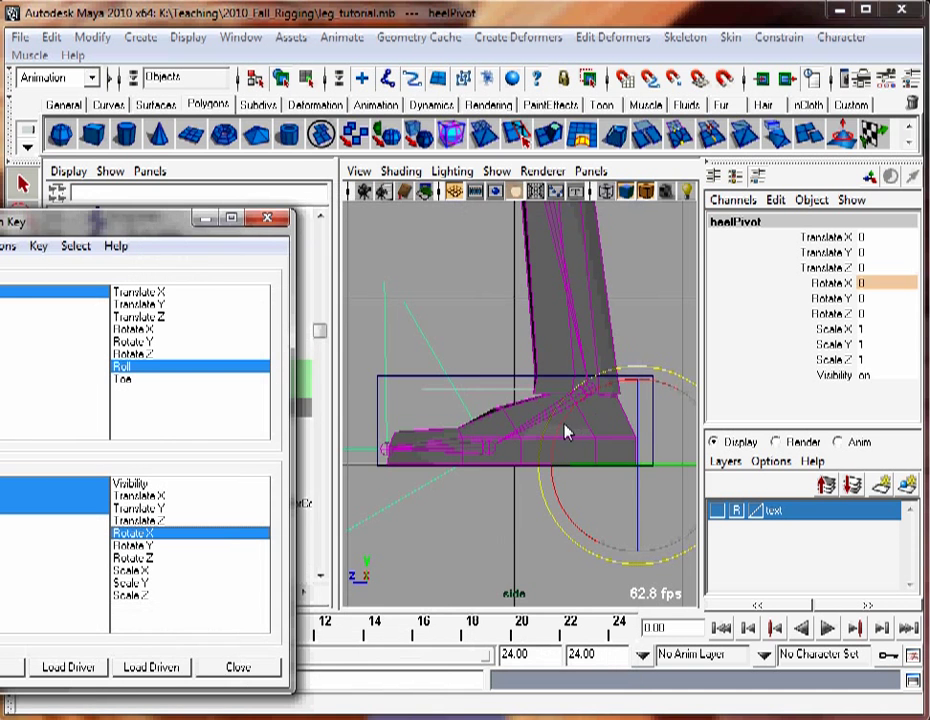
left_click_drag(565, 430, 635, 390)
right_click_drag(652, 384, 695, 374, "alt")
left_click(890, 285)
type("-50")
key("Return")
right_click_drag(497, 405, 650, 374, "alt")
left_click_drag(207, 225, 395, 195)
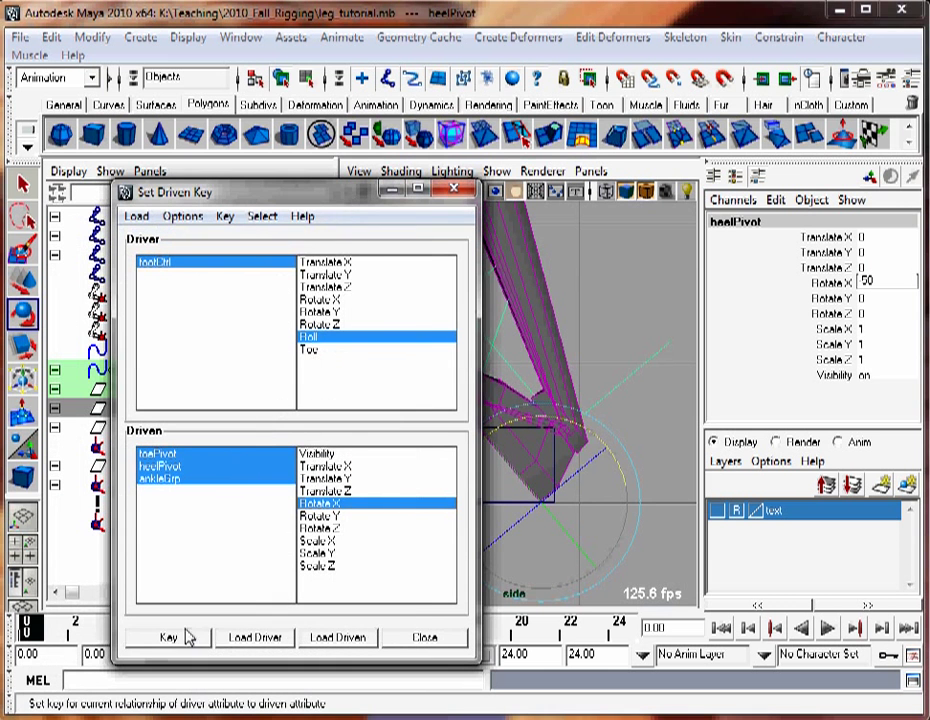
left_click(178, 640)
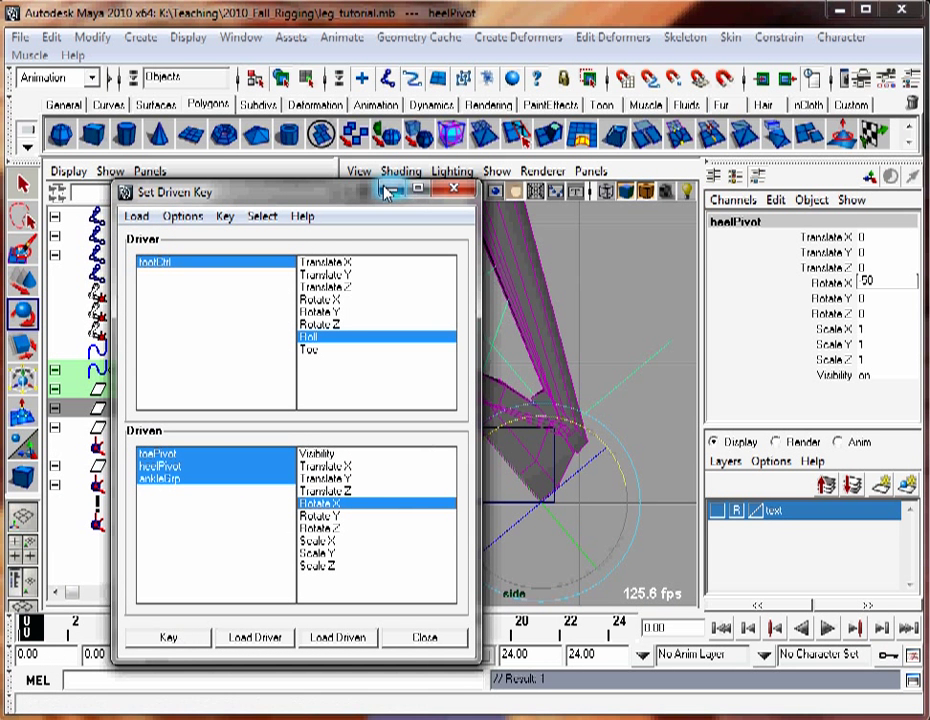
Reselect footCtrl, reset its Roll to 0 to check the heel key, and set Roll to 5
left_click(454, 189)
left_click(438, 436)
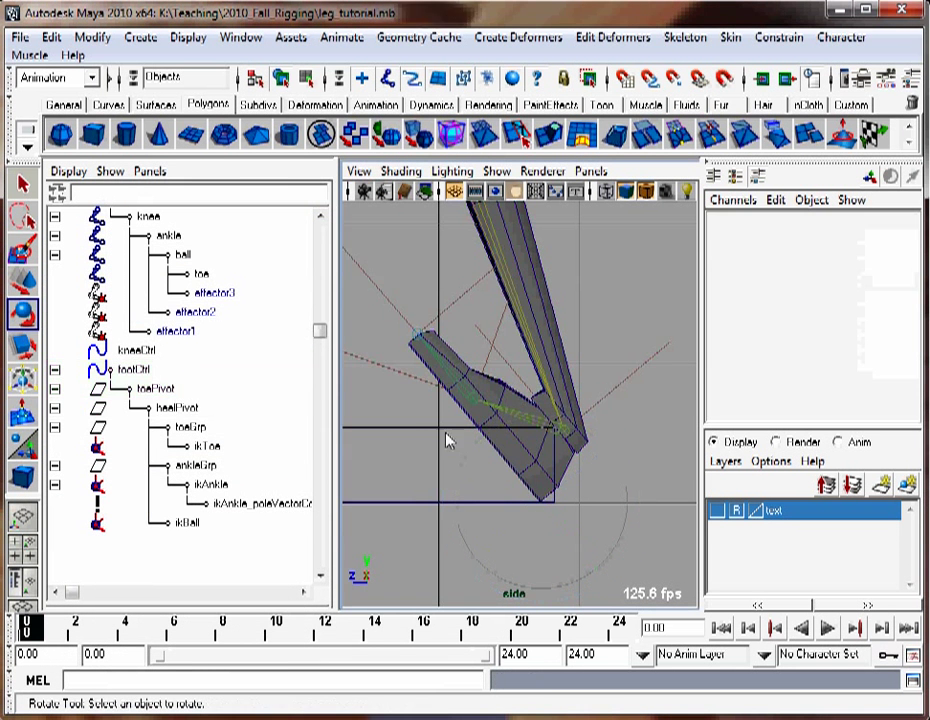
left_click(426, 430)
left_click(890, 328)
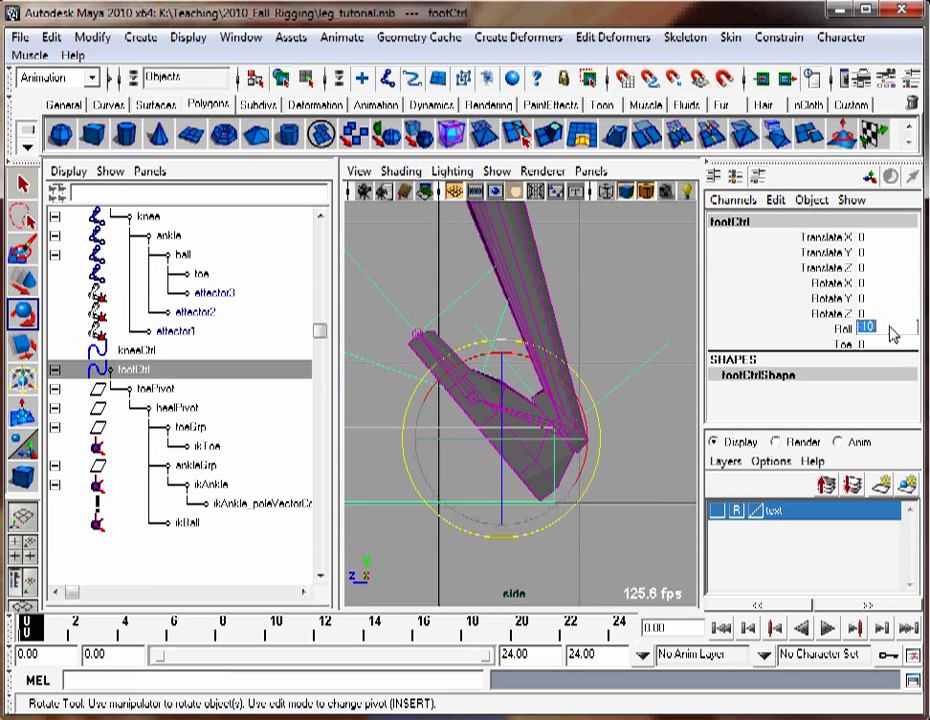
type("0")
key("Return")
middle_click_drag(550, 318, 648, 290, "alt")
right_click_drag(430, 338, 482, 330, "alt")
left_click(882, 329)
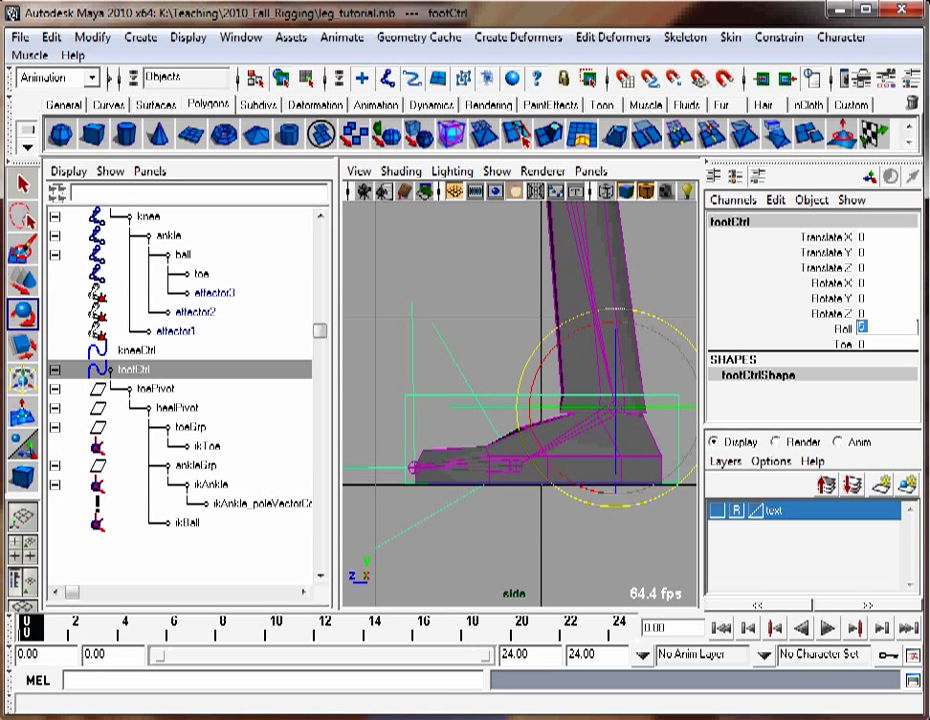
Set ankleGrp's Rotate X to 50 and key it as the driven pose for Roll 5
left_click_drag(331, 200, 597, 175)
left_click(188, 428)
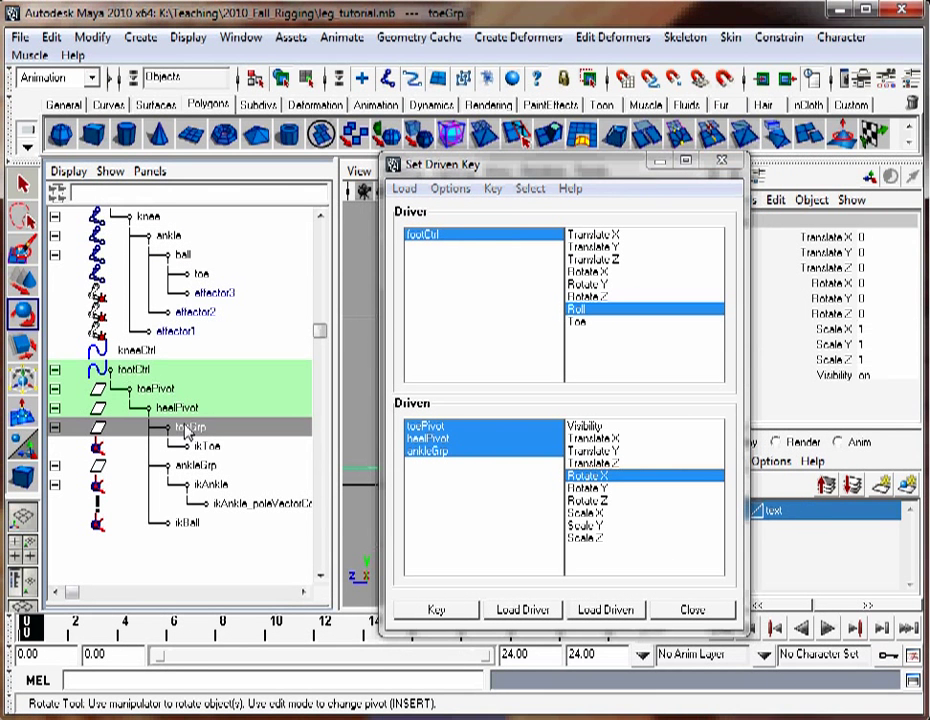
left_click(196, 468)
left_click_drag(616, 168, 286, 167)
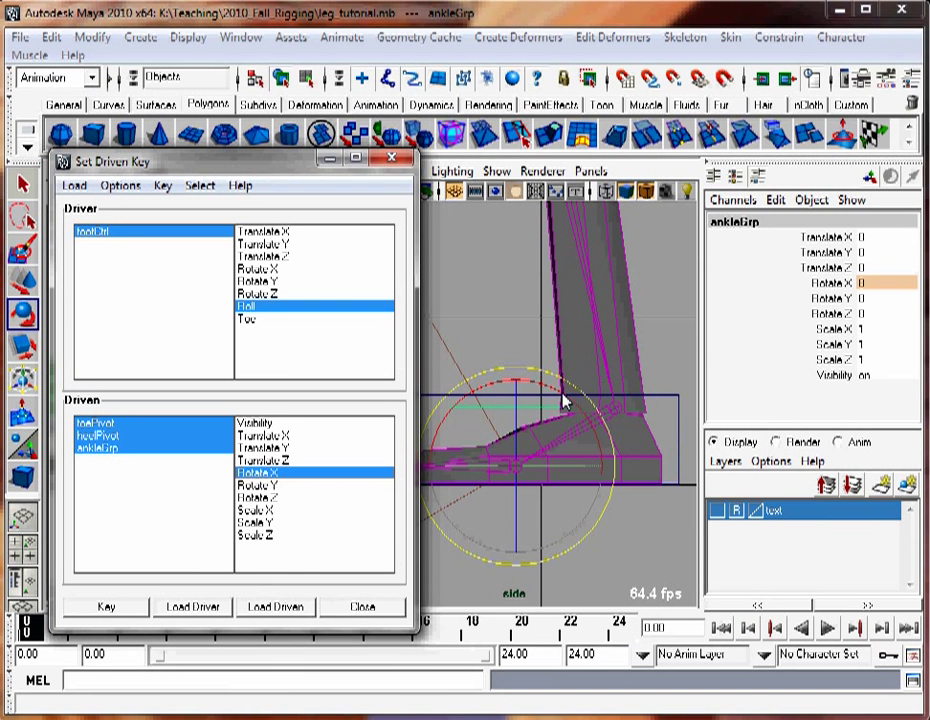
left_click_drag(563, 402, 490, 380)
double_click(875, 283)
type("0")
key("Return")
left_click(106, 606)
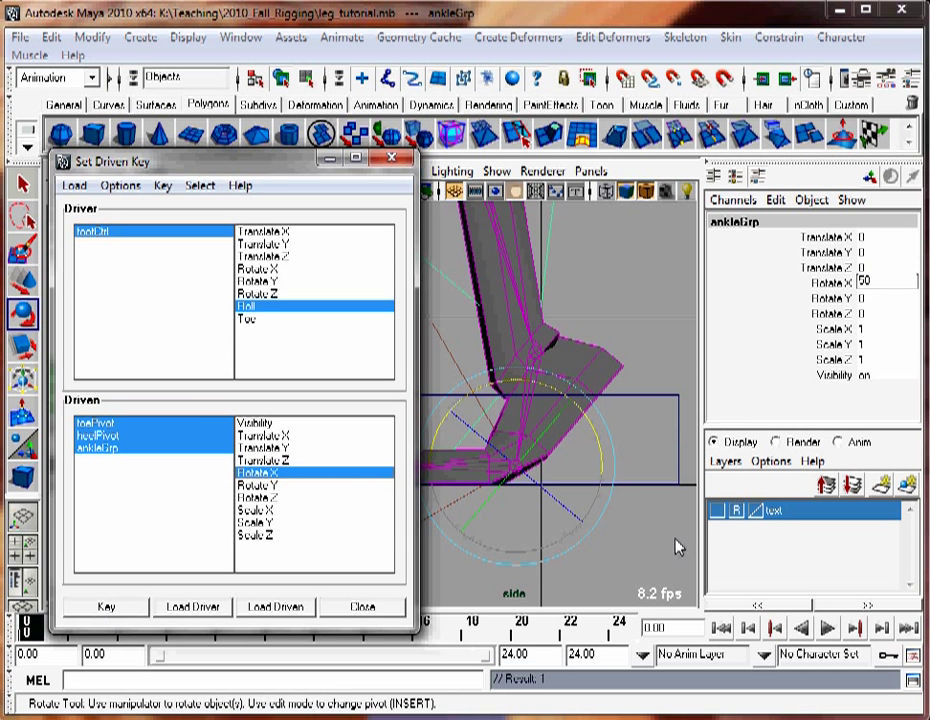
Select footCtrl in the side view and set its Roll to 10
left_click(652, 417)
left_click(654, 401)
double_click(880, 327)
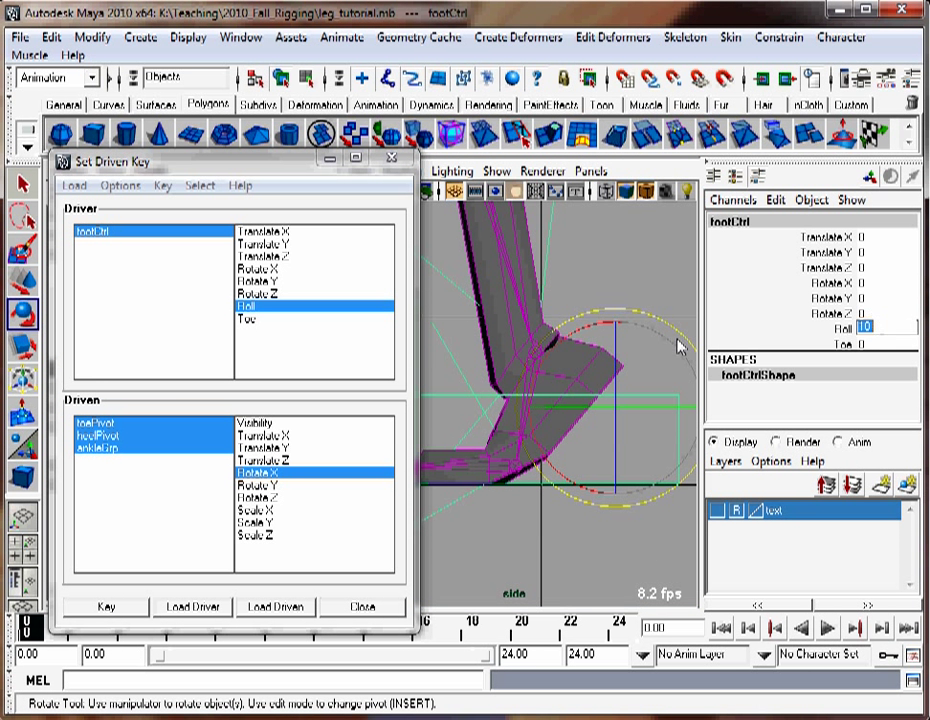
Move the Set Driven Key dialog out of the way and set ankleGrp's Rotate X to 0
left_click(329, 160)
left_click(196, 465)
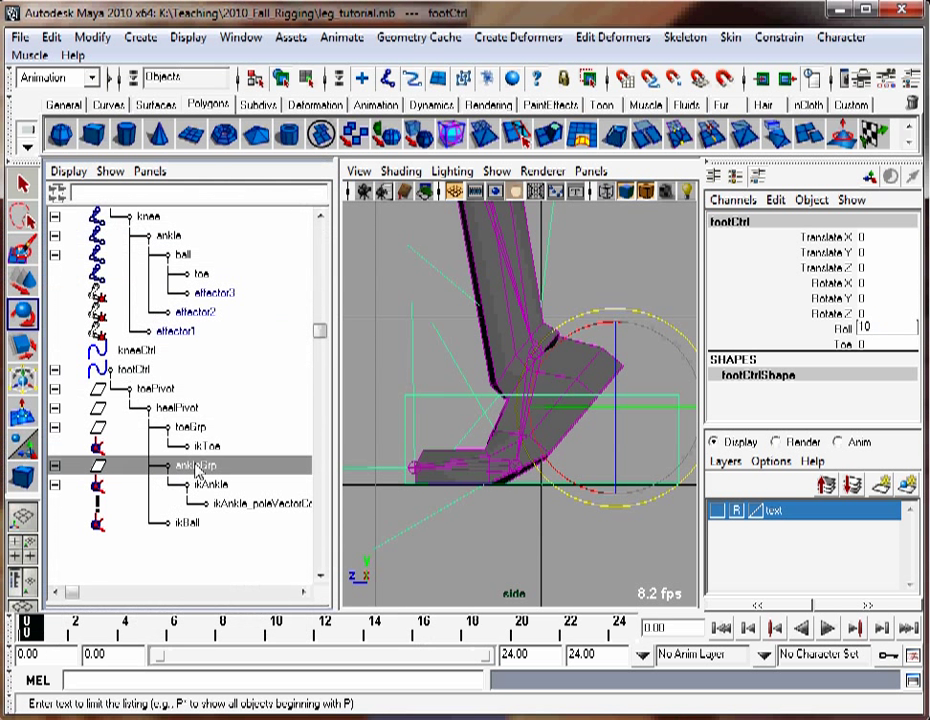
left_click(197, 472)
double_click(887, 285)
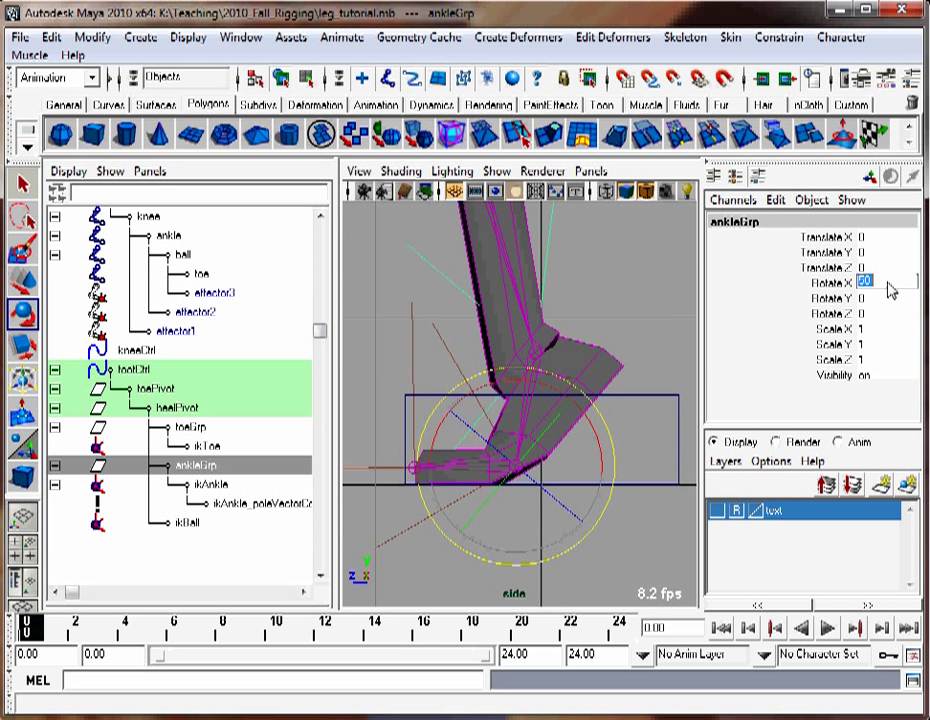
key("Return")
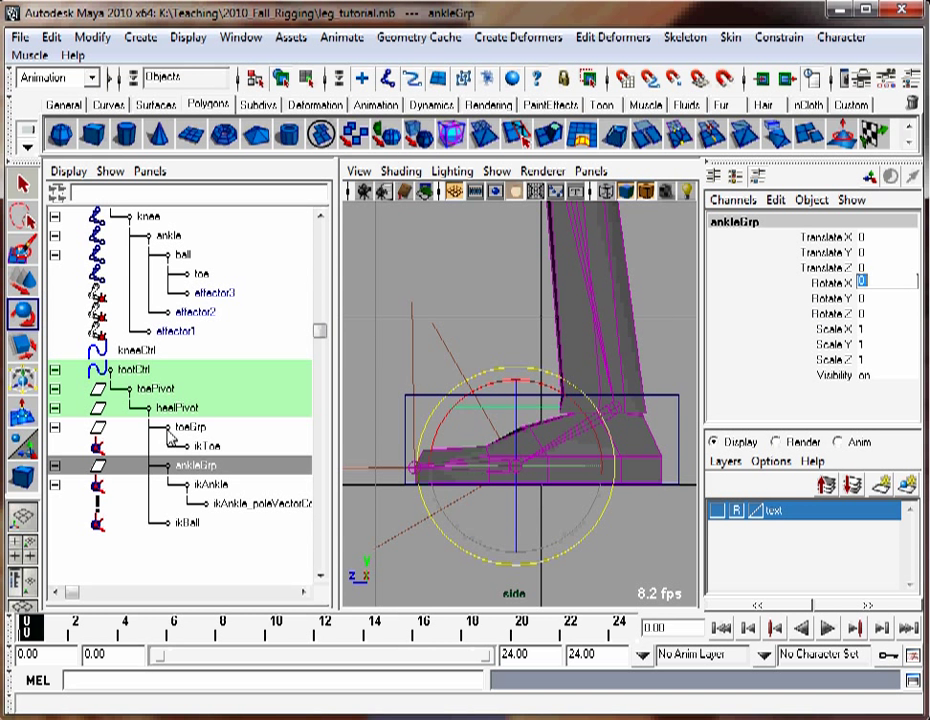
Rotate toePivot forward to a Rotate X of 50 and key it as the driven pose for Roll 10
left_click(158, 390)
left_click_drag(493, 440, 436, 382)
left_click(899, 286)
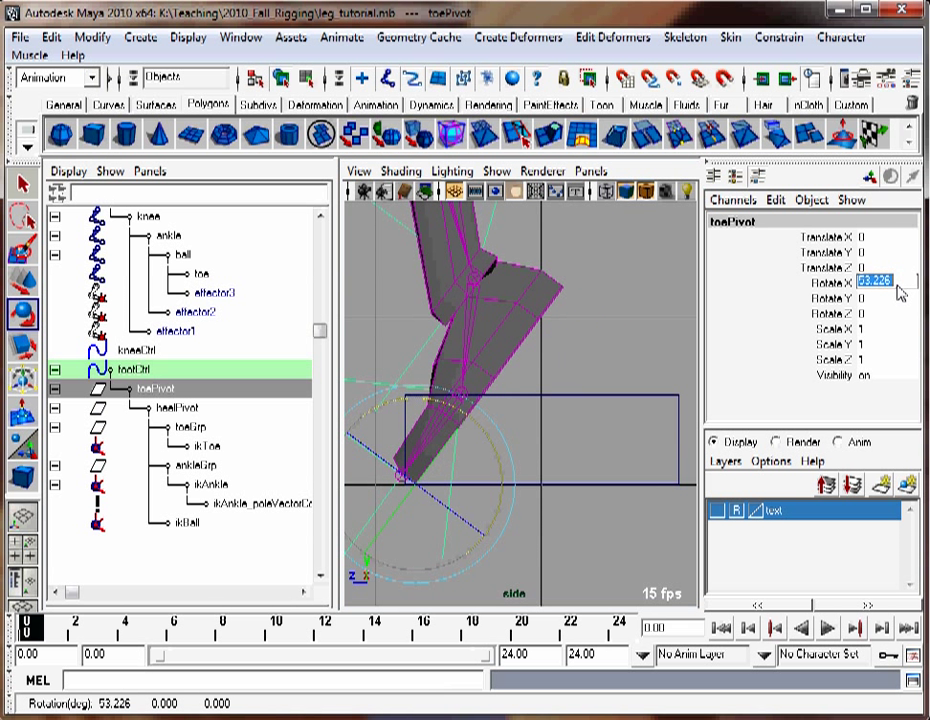
type("30")
key("Return")
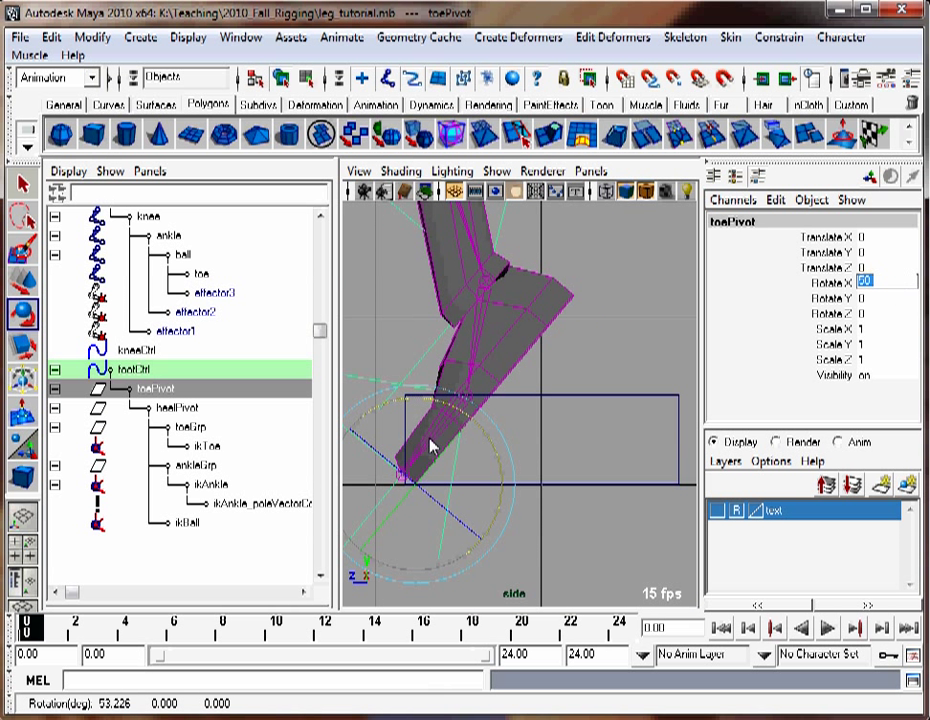
key("alt+Tab")
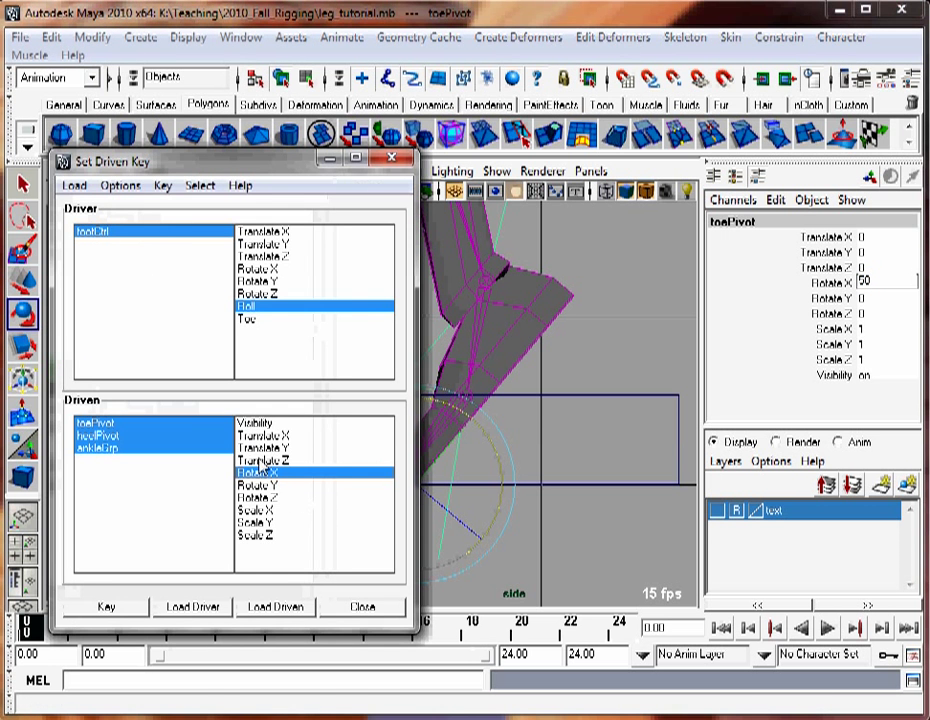
left_click(116, 608)
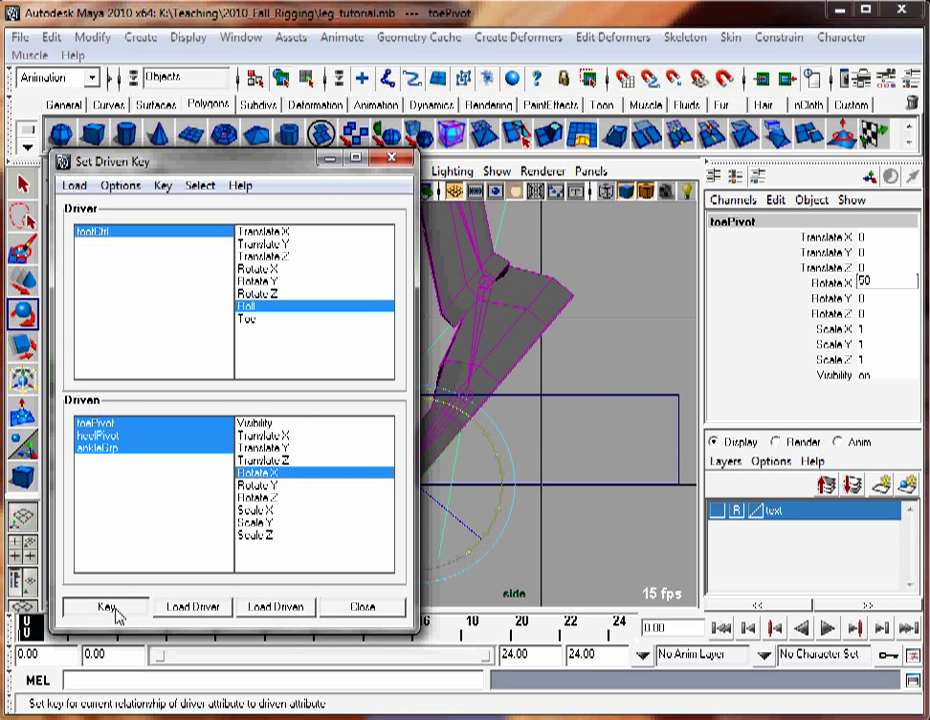
left_click(337, 158)
Select footCtrl, scrub its Roll to test the foot roll, reset Roll to 0, and deselect the control
left_click(630, 358)
left_click(619, 393)
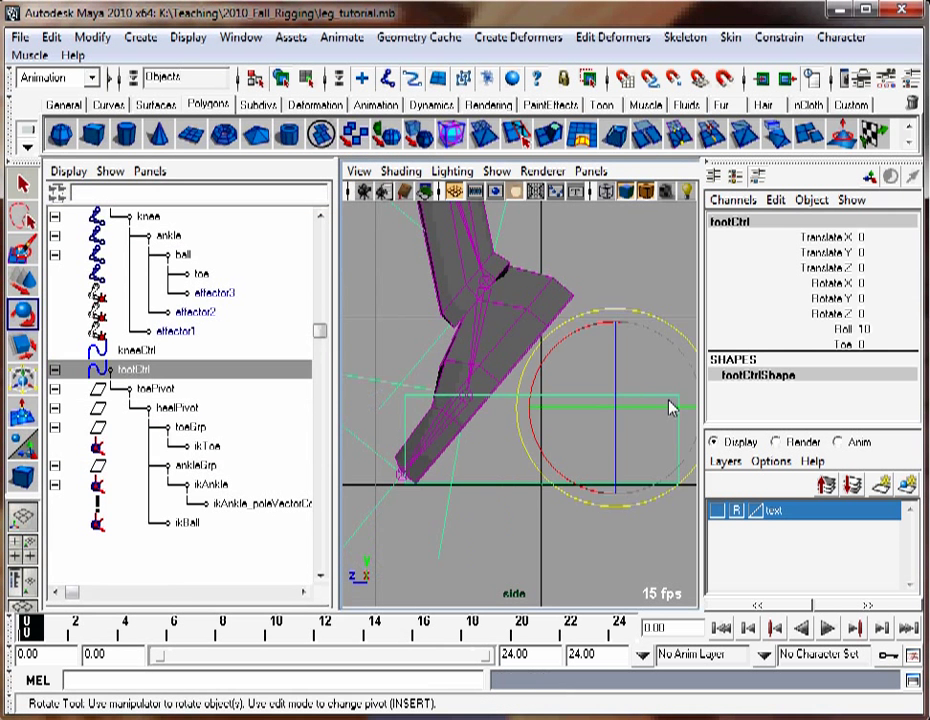
left_click(843, 328)
middle_click_drag(548, 360, 595, 363)
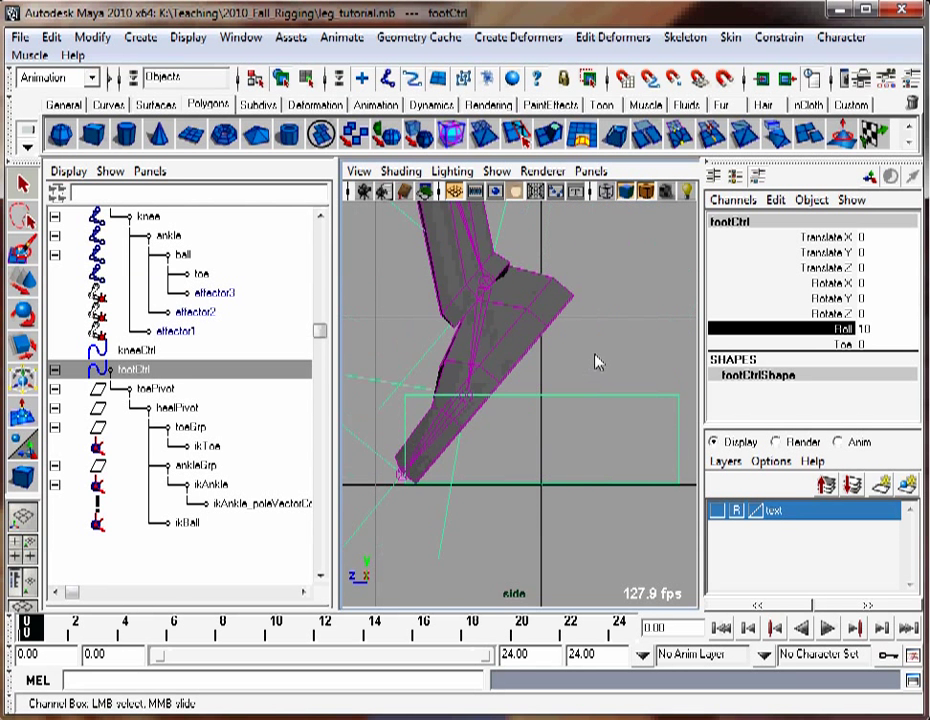
double_click(866, 329)
type("0")
key("Return")
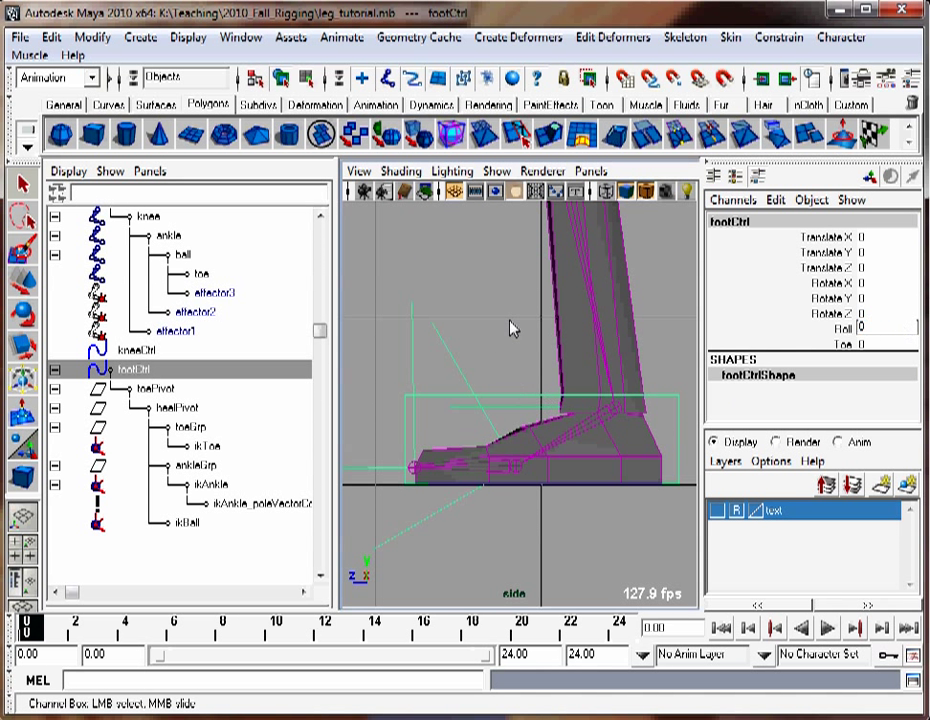
key("e")
left_click(511, 326)
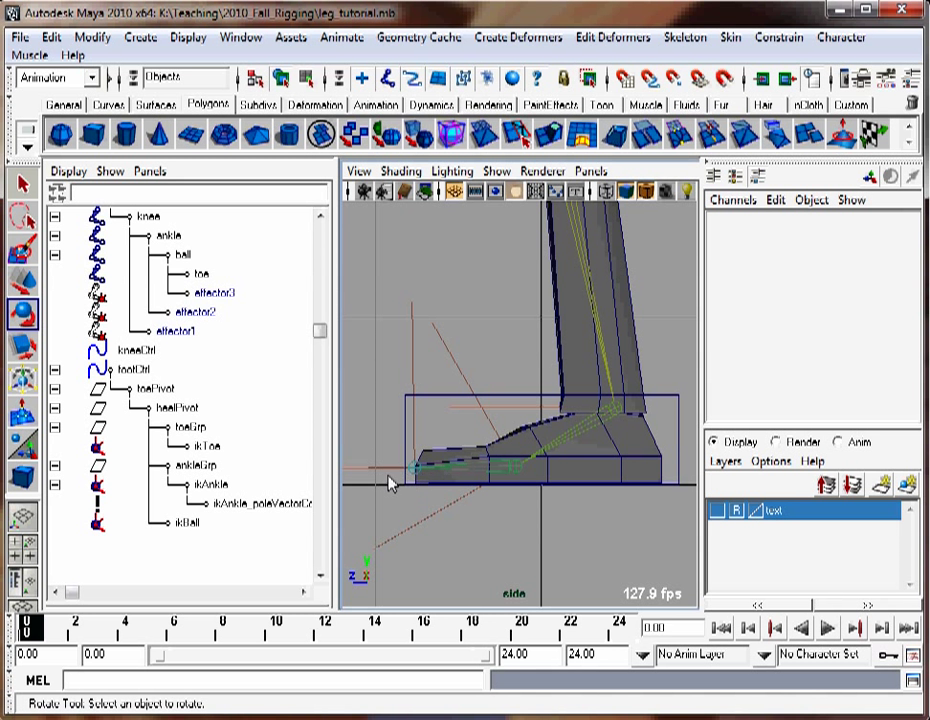
Set up the driven key with footCtrl's Toe as driver and toeGrp's Rotate X as the driven attribute
left_click(677, 403)
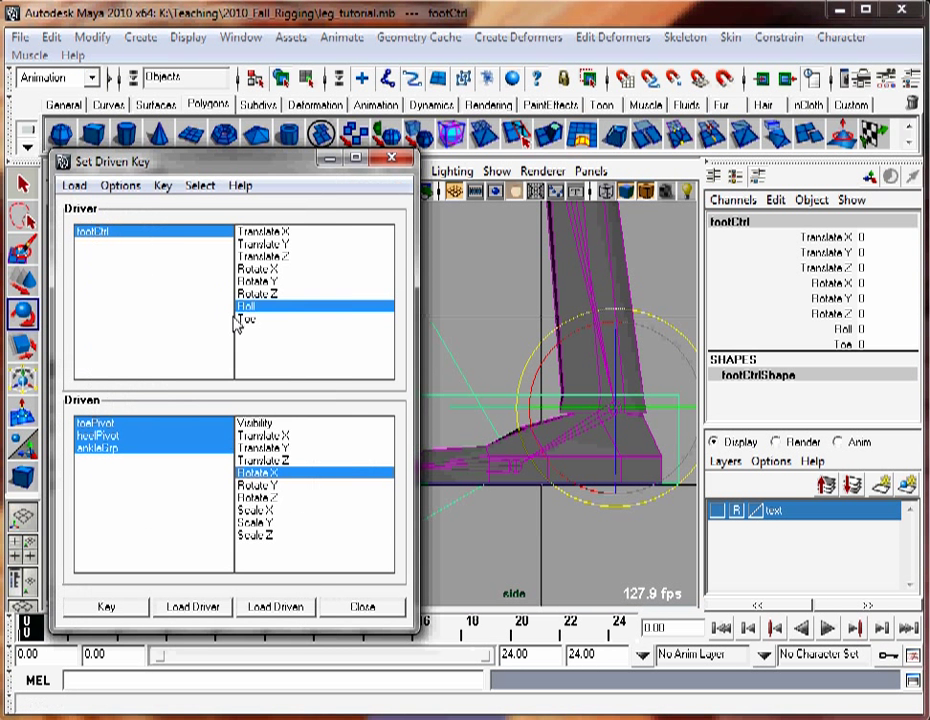
left_click(252, 321)
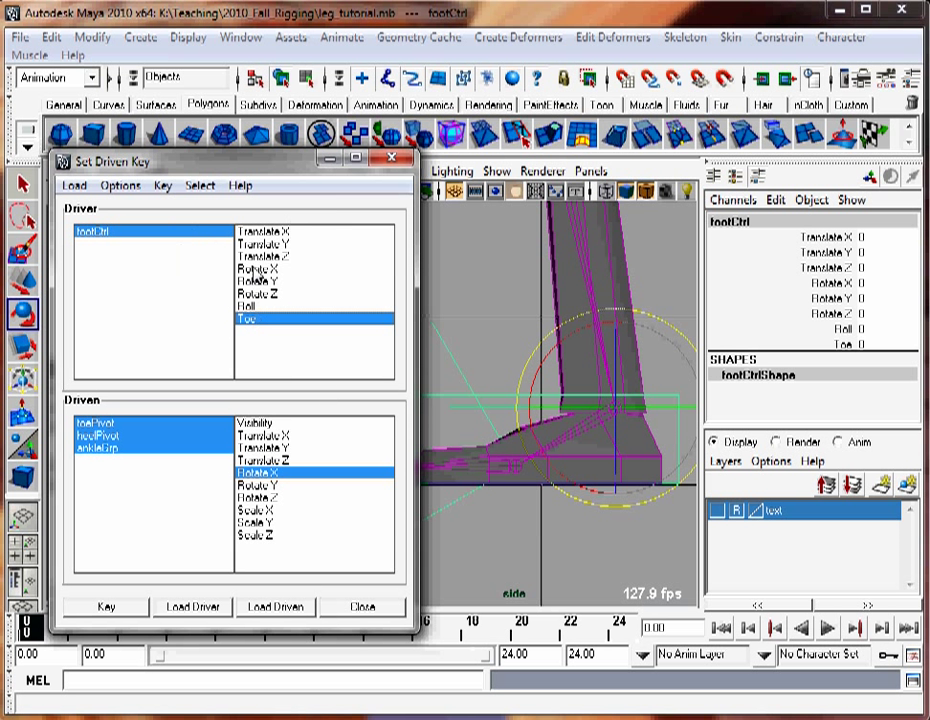
left_click_drag(345, 162, 690, 146)
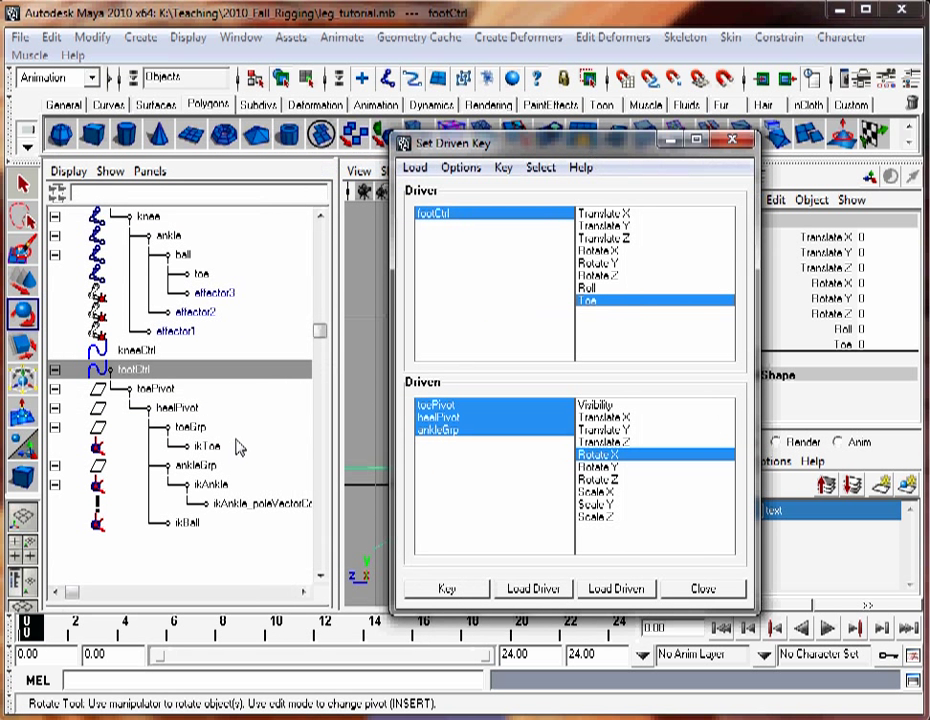
left_click(190, 427)
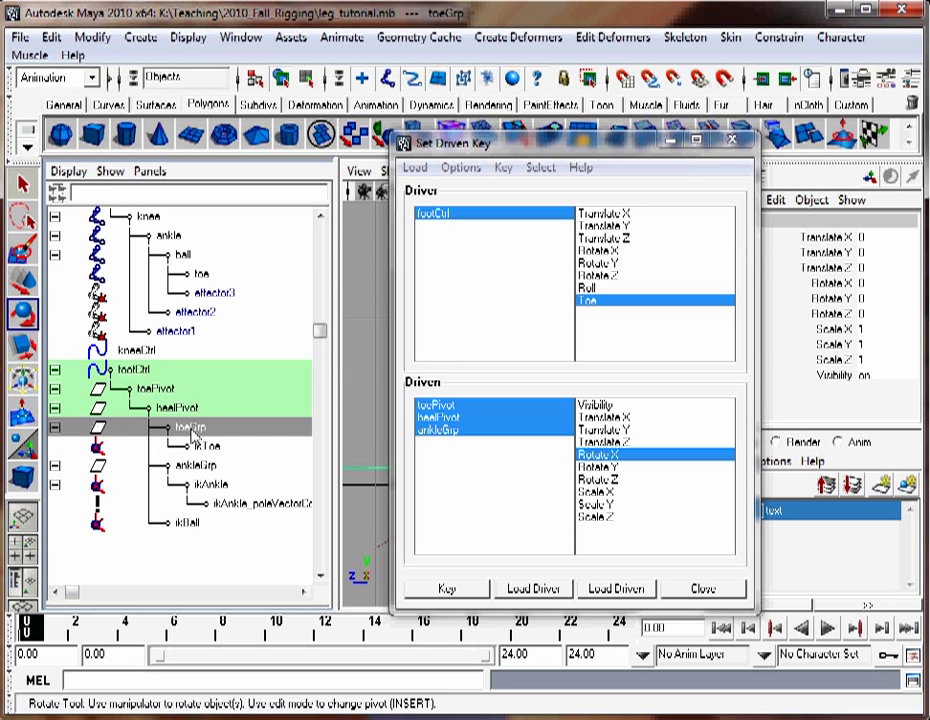
left_click(618, 589)
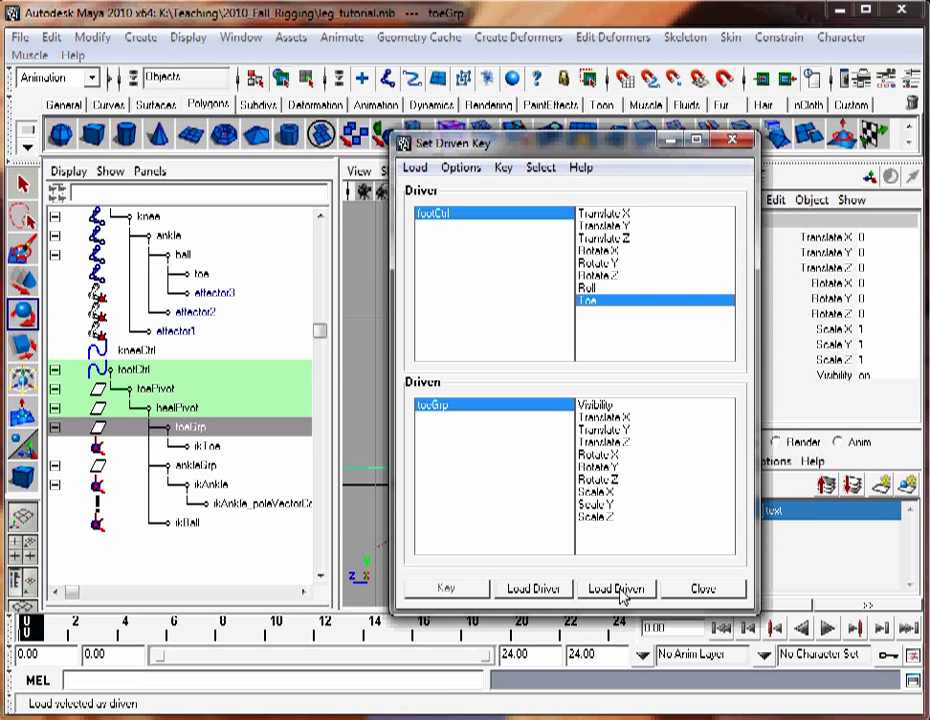
left_click(600, 455)
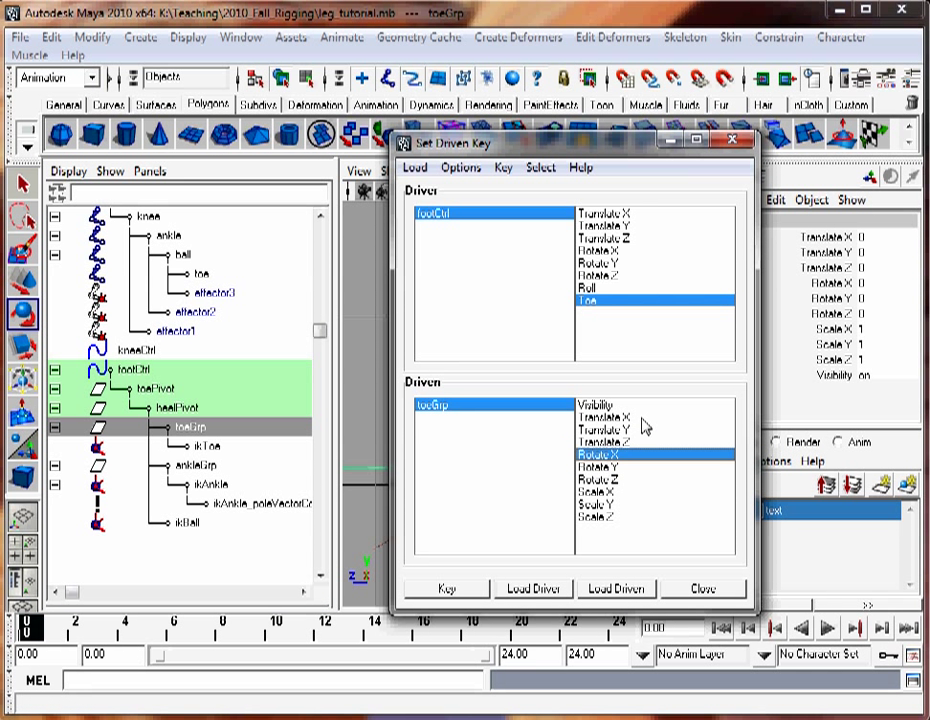
left_click(668, 143)
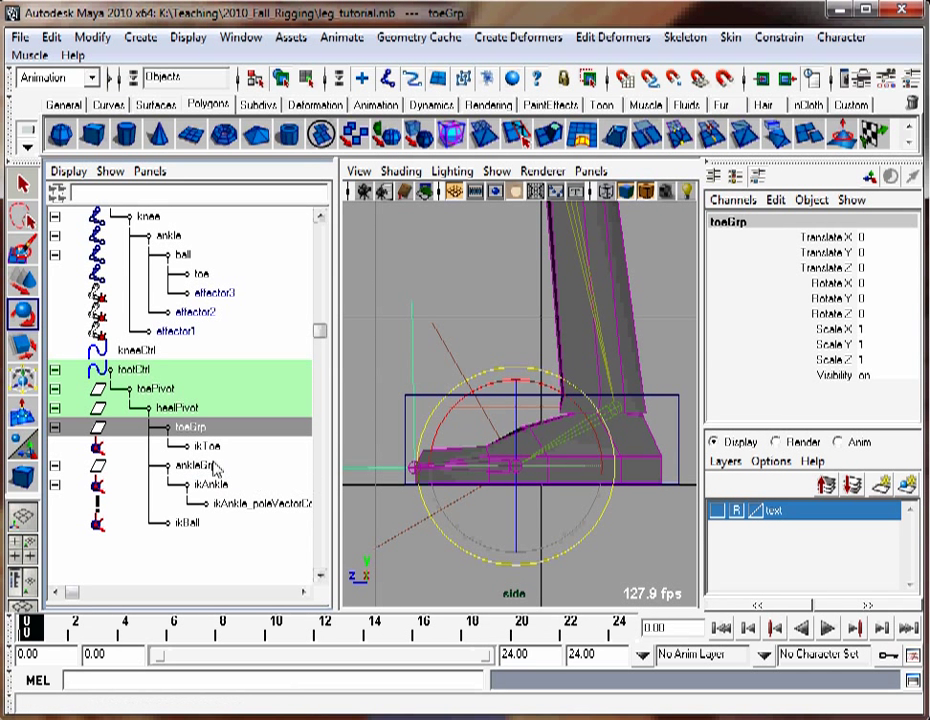
Key toeGrp's neutral rotation at Toe 0 and set footCtrl's Toe to 10
left_click(678, 400)
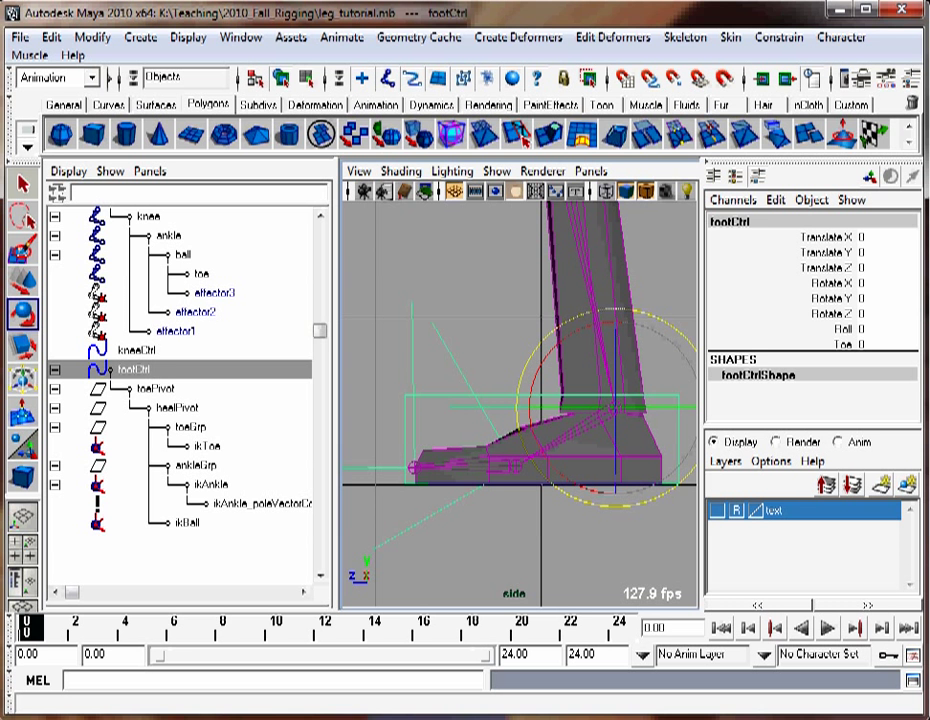
left_click(473, 592)
left_click(672, 142)
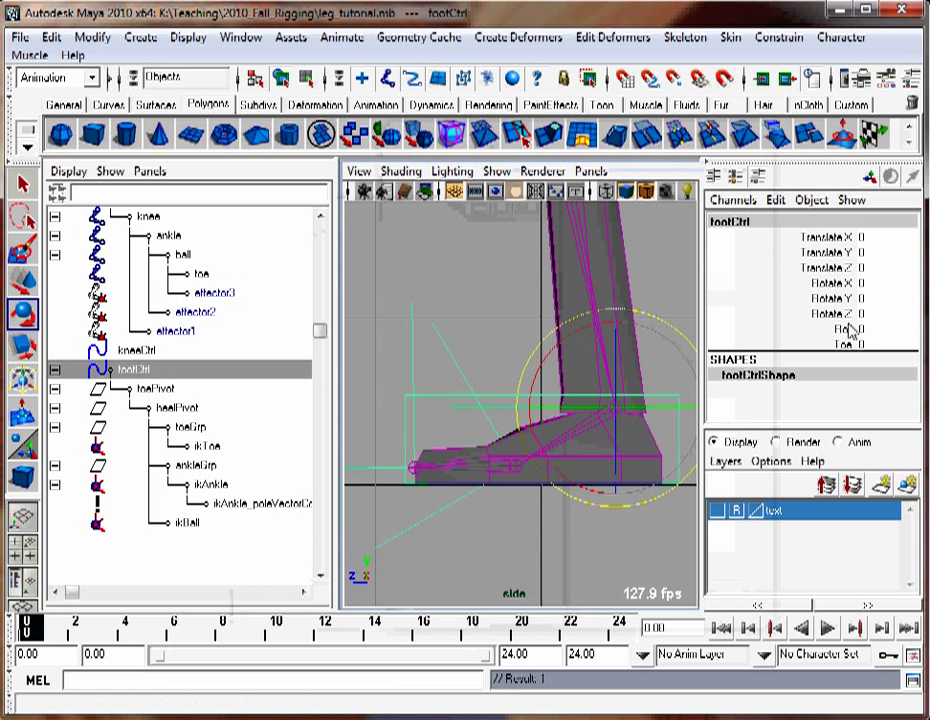
left_click(870, 343)
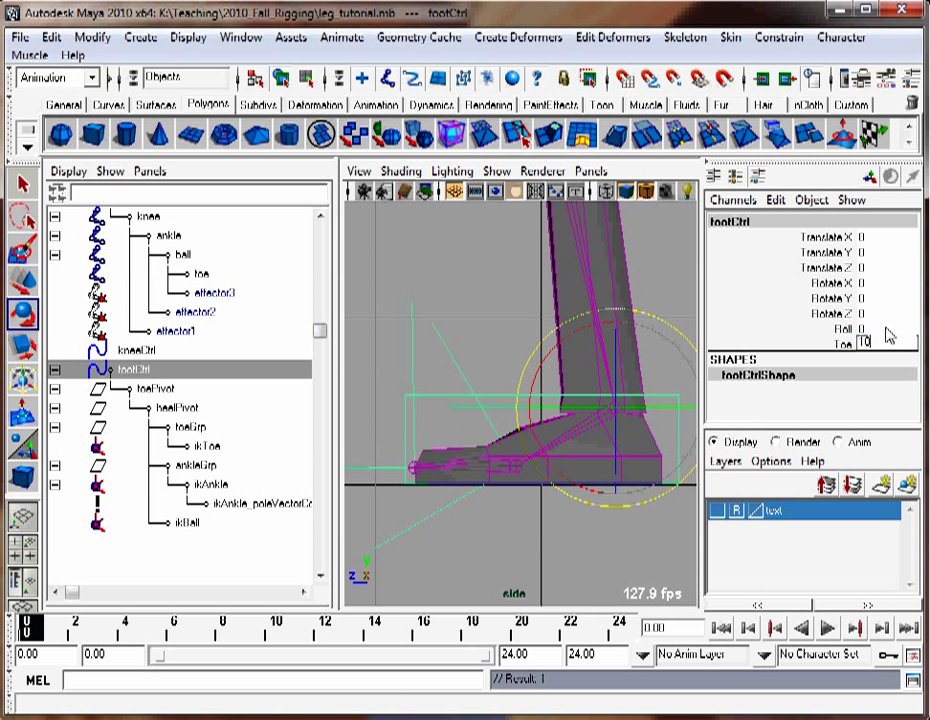
type("10")
key("Return")
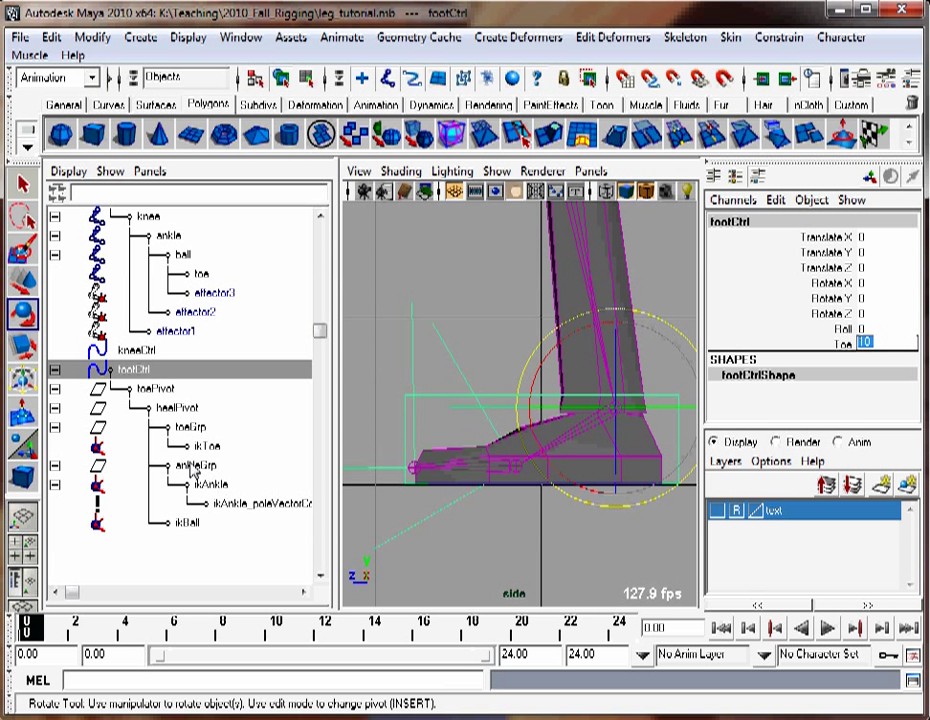
Bend toeGrp upward to a Rotate X of -50 and key it as the driven pose for Toe 10
left_click(190, 427)
left_click_drag(536, 386, 623, 436)
double_click(890, 283)
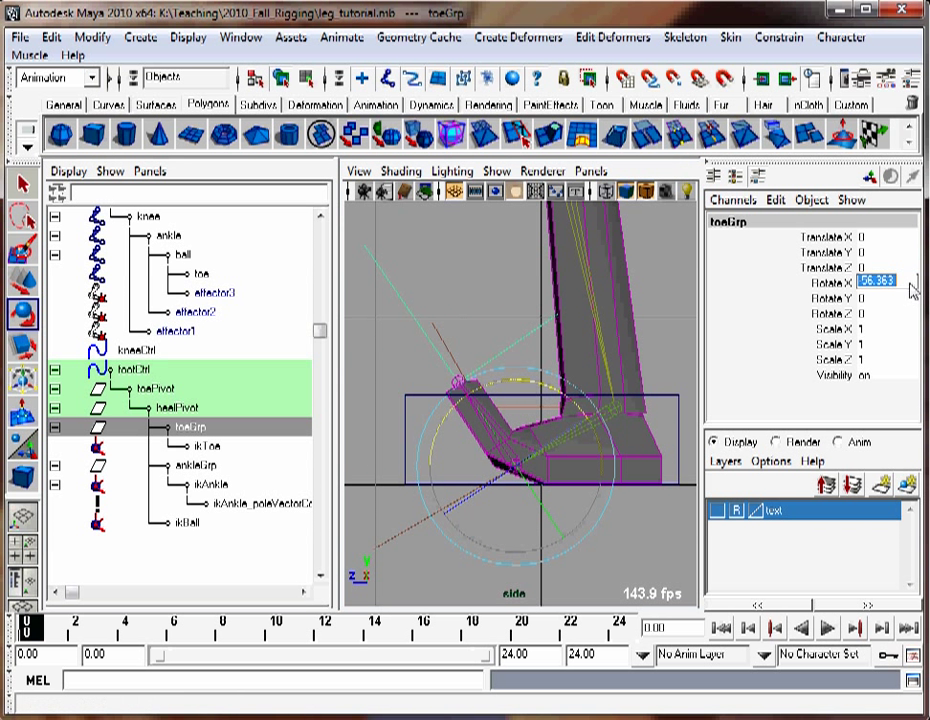
key("BackSpace")
type("-50")
key("Return")
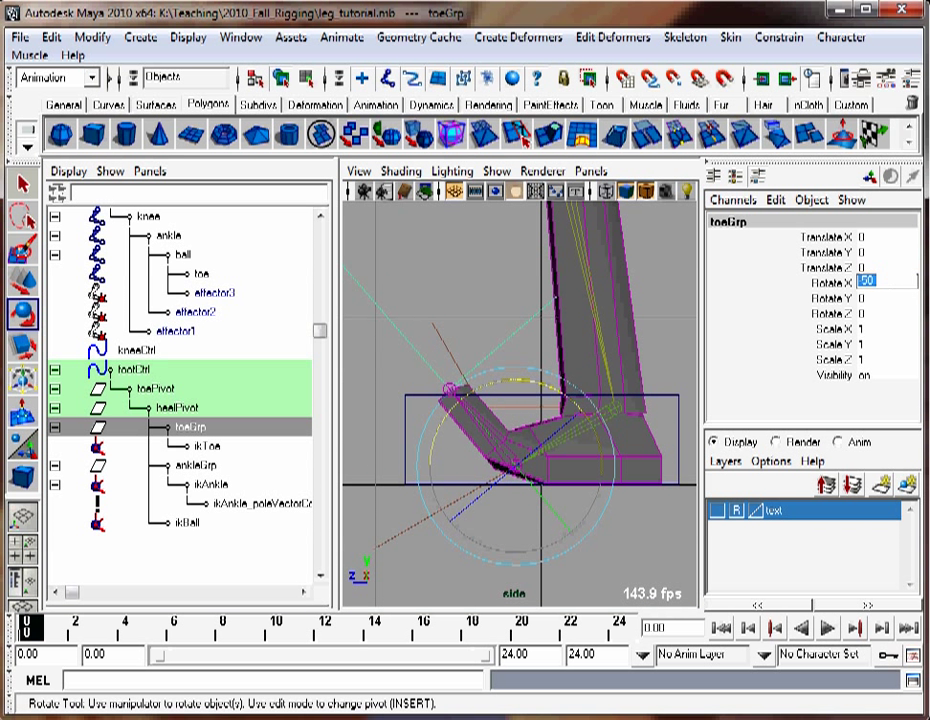
key("alt+Tab")
left_click(458, 592)
left_click(732, 140)
Reselect footCtrl in the side view and set its Toe to -10
left_click(407, 401)
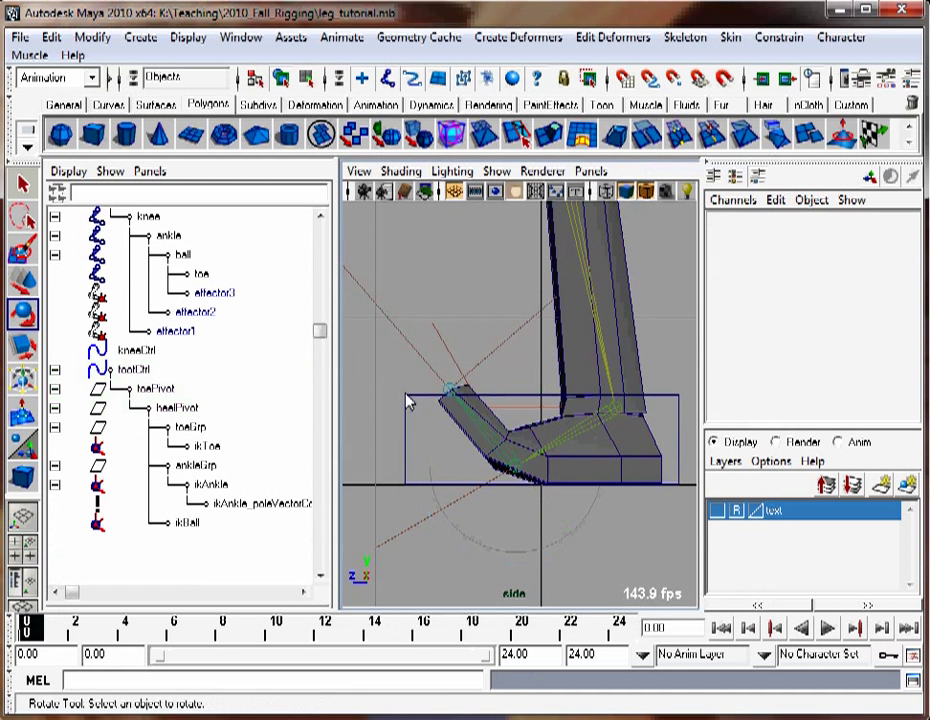
left_click(519, 394)
left_click(880, 344)
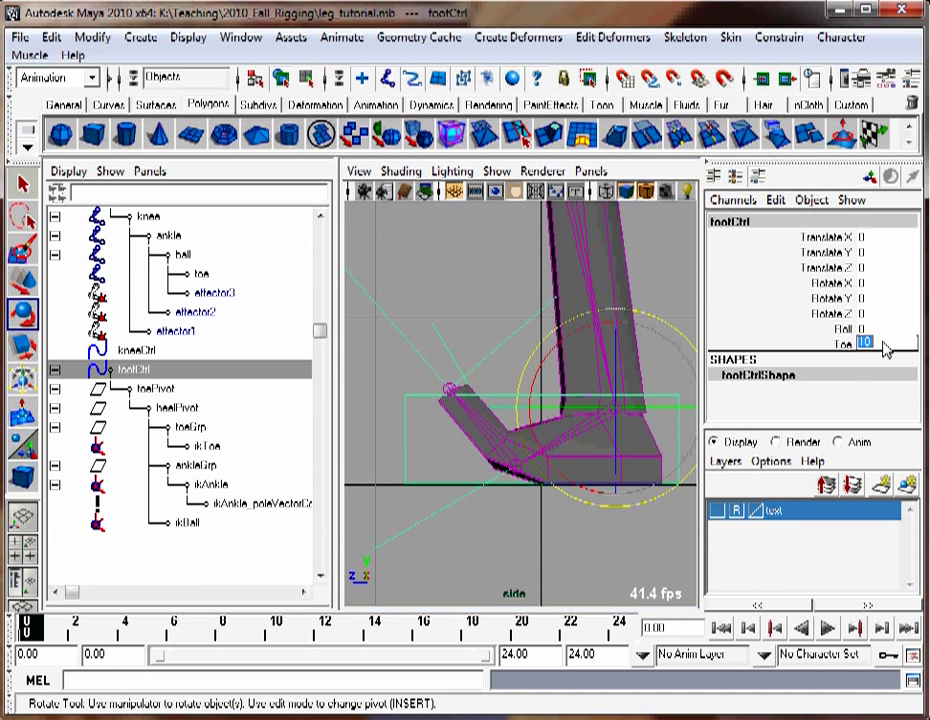
type("0")
key("Return")
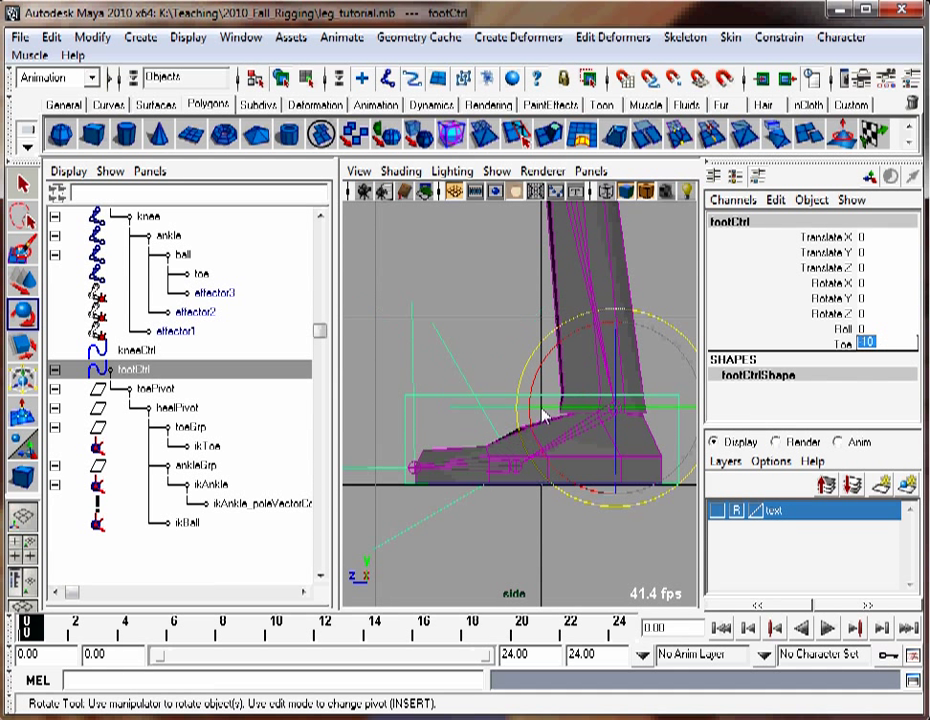
Bend toeGrp downward to a Rotate X of 50 and key it as the driven pose for Toe -10
left_click(490, 286)
left_click(207, 467)
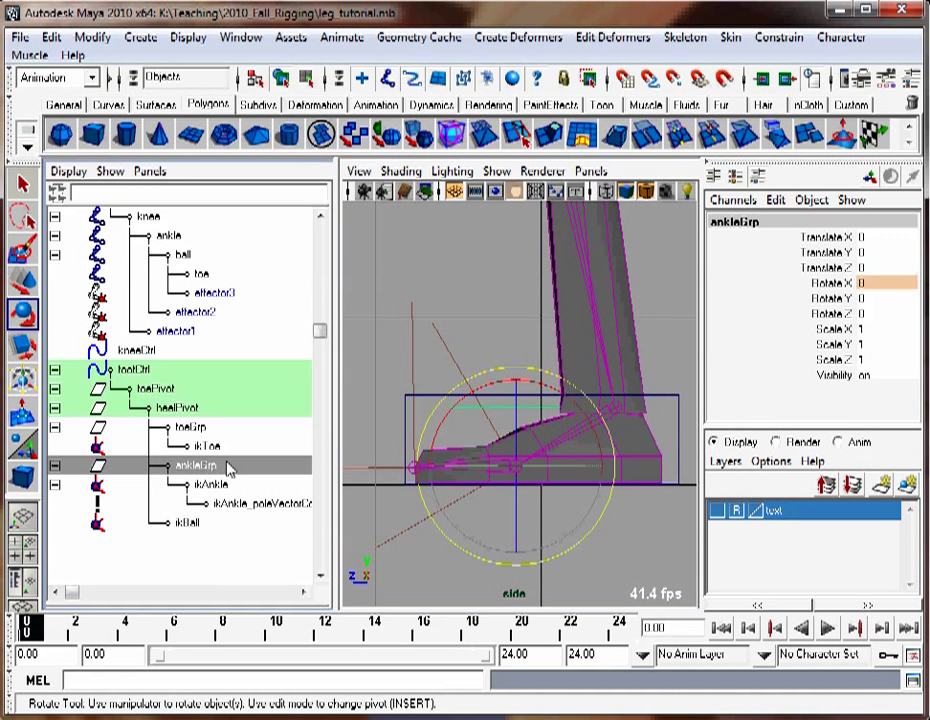
left_click(198, 428)
left_click_drag(504, 390, 481, 410)
key("ctrl+z")
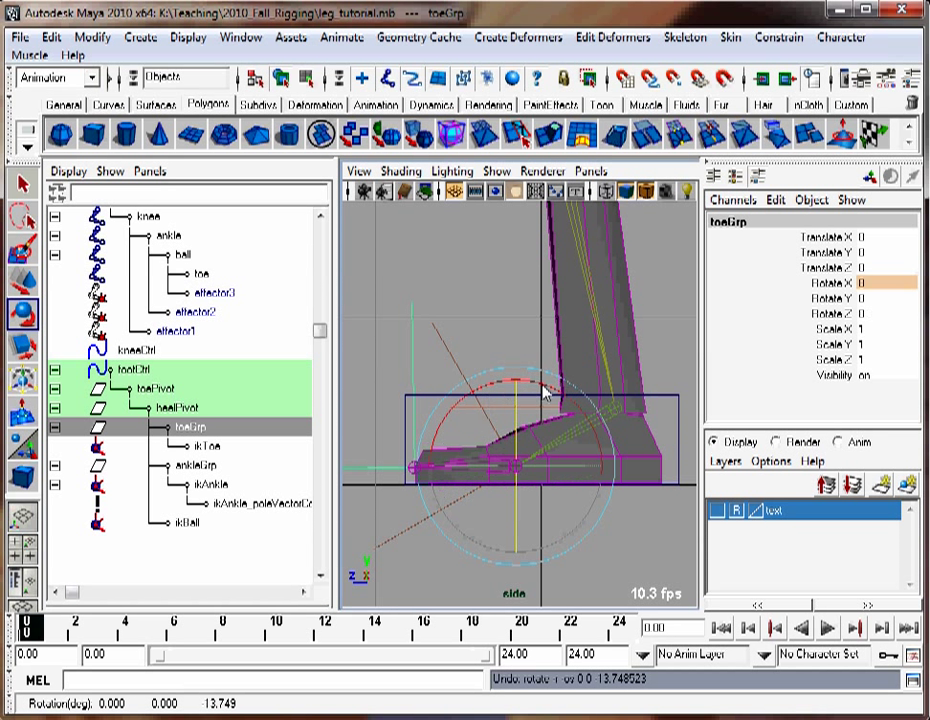
left_click_drag(544, 393, 448, 411)
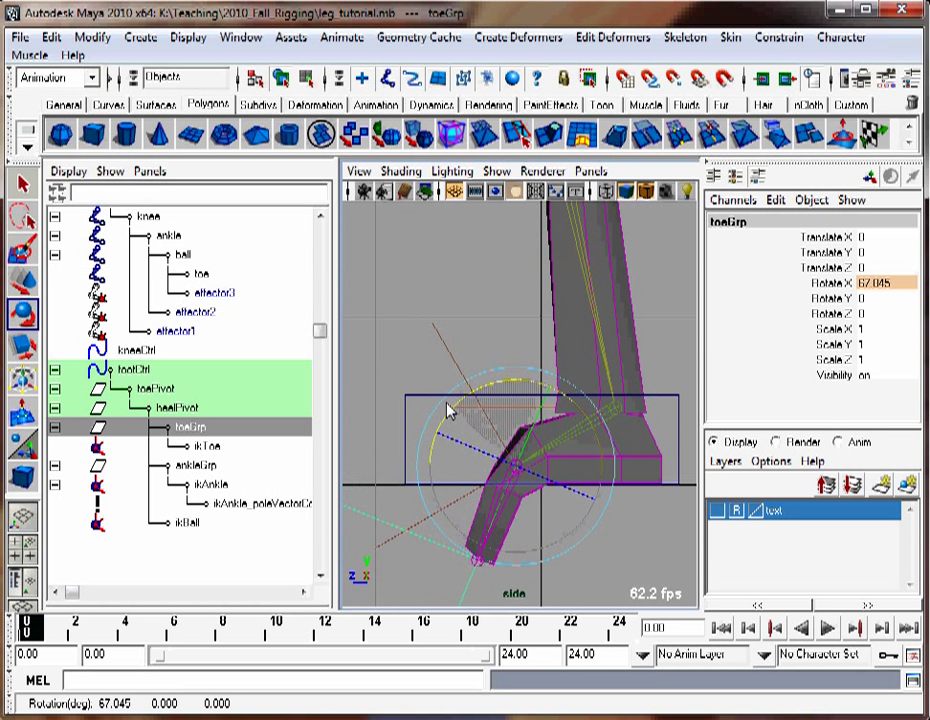
left_click(900, 285)
type("50")
key("Return")
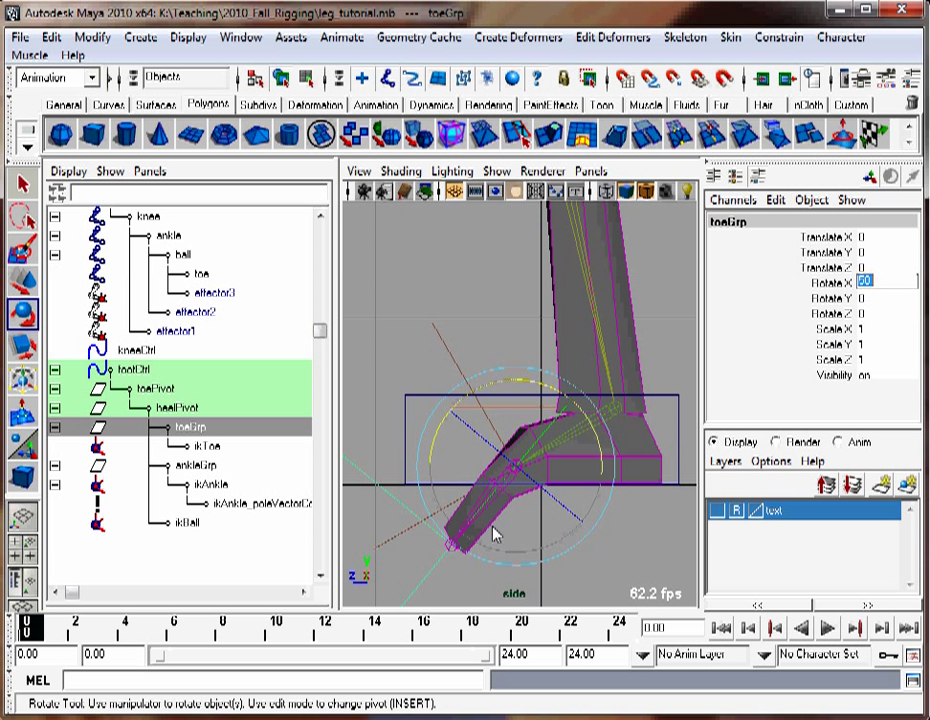
left_click(601, 563)
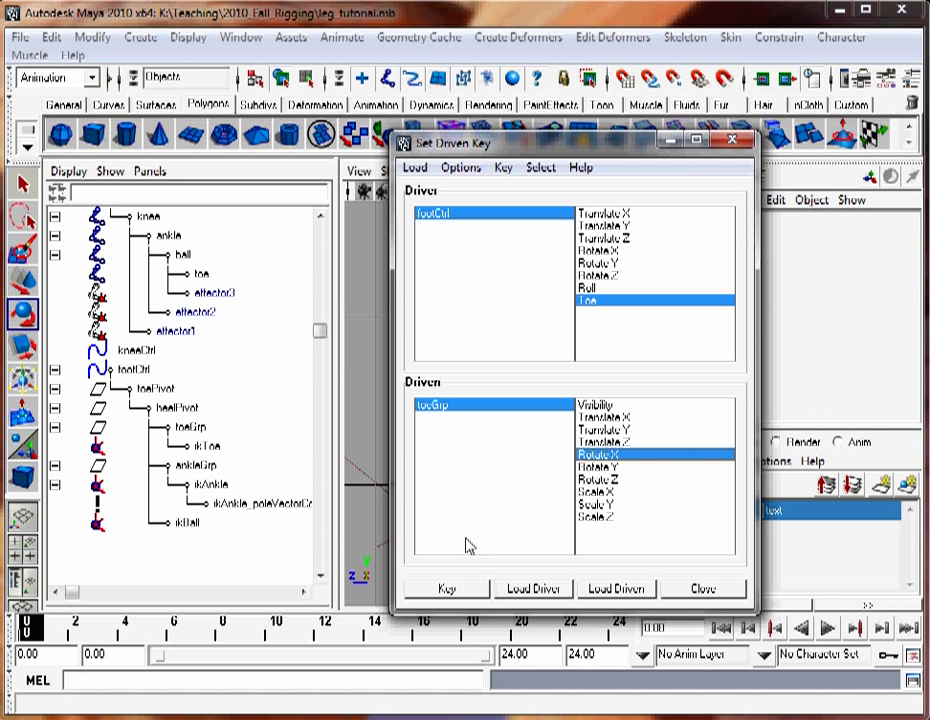
left_click(446, 588)
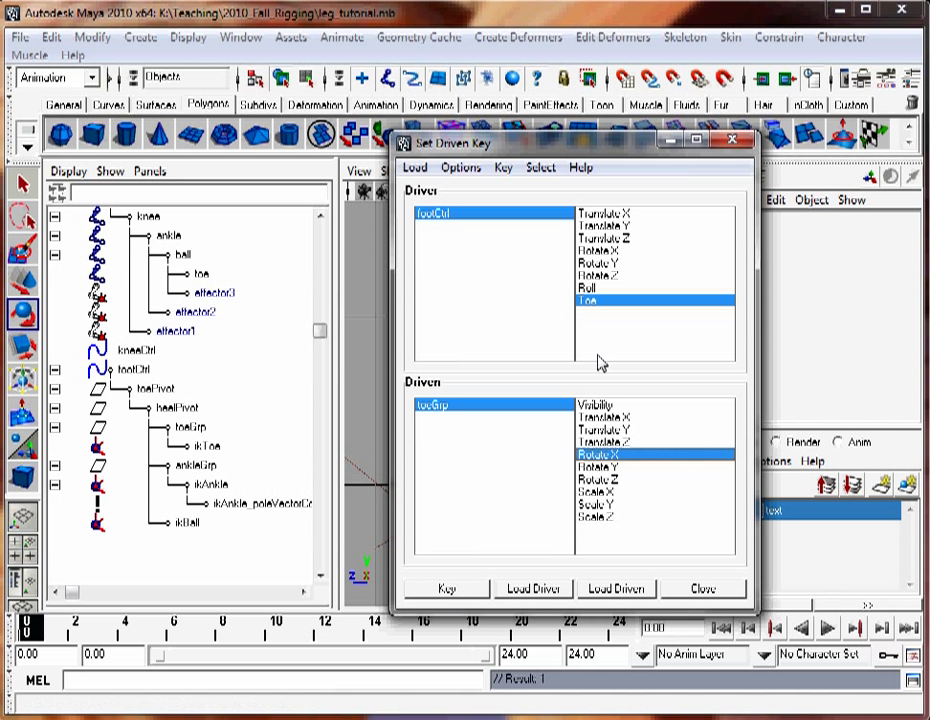
left_click(671, 140)
Select footCtrl, scrub Toe up to 10 to test the toe bend, and reset Toe to 0
left_click(409, 401)
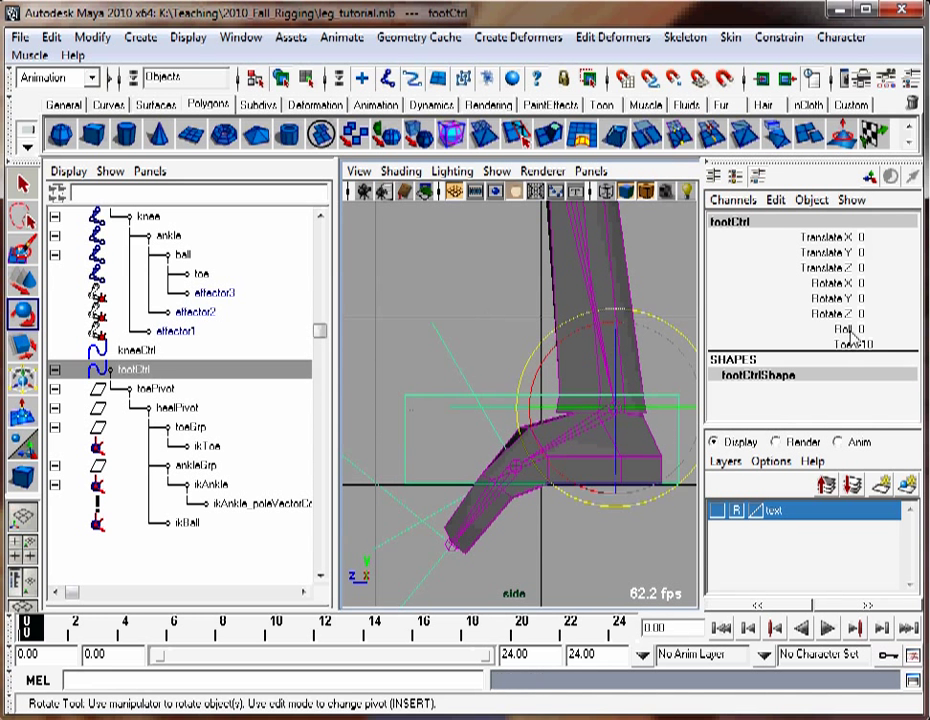
left_click(850, 343)
middle_click_drag(431, 398, 862, 385)
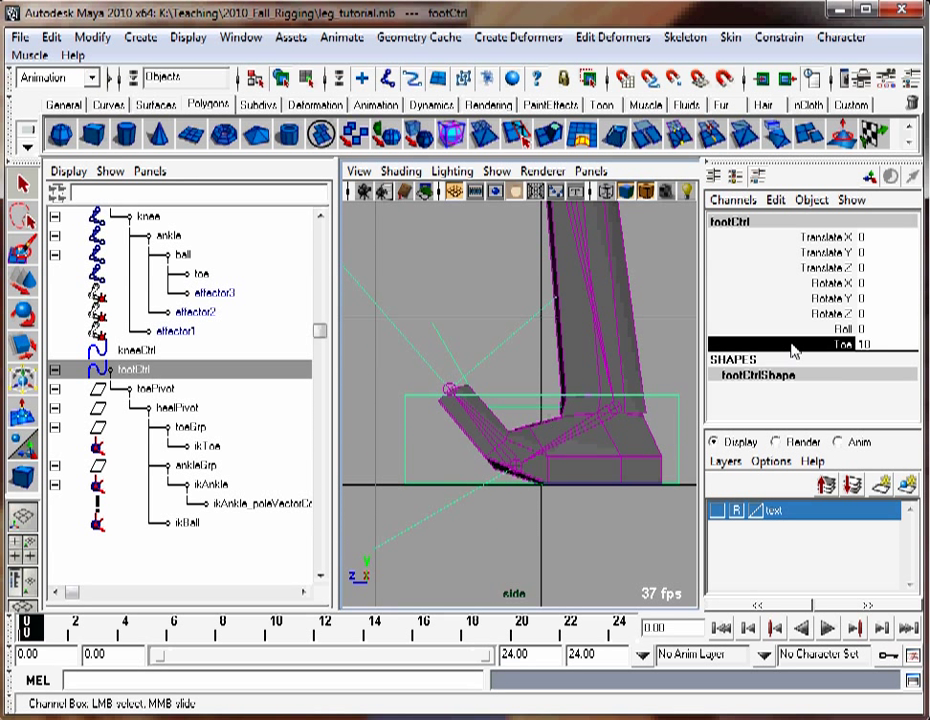
left_click(860, 349)
type("0")
key("Return")
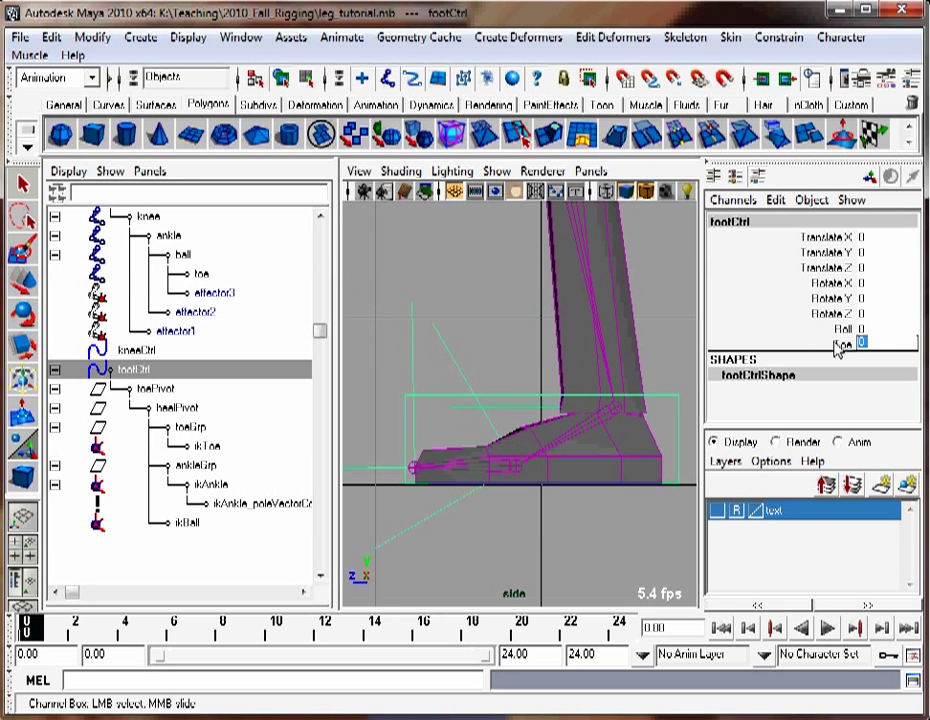
Scrub footCtrl's Roll and Toe to check how the two attributes move the foot in combination
left_click(843, 330)
middle_click_drag(670, 357, 445, 365)
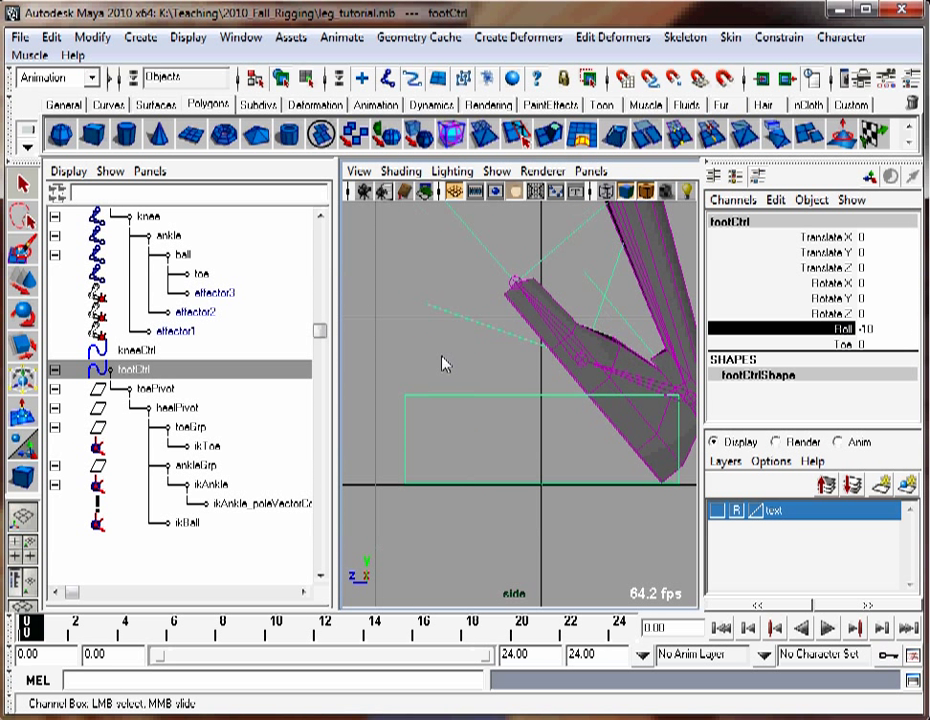
middle_click_drag(388, 335, 602, 357)
left_click(850, 345)
left_click(843, 330)
middle_click_drag(530, 350, 556, 349)
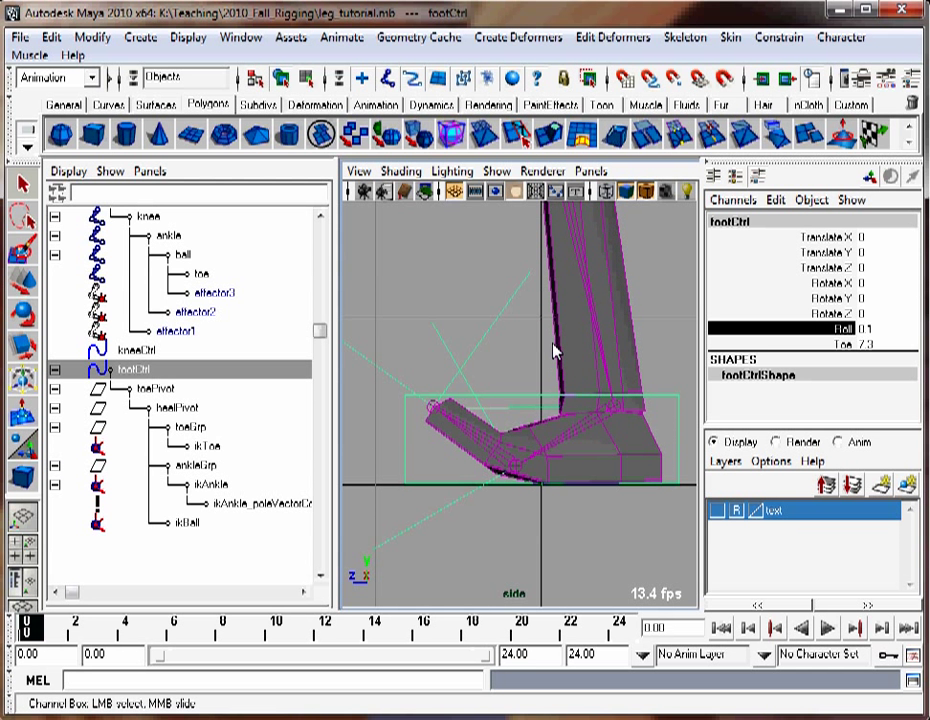
Reset footCtrl's Roll and Toe to 0 and reselect the control in the side view
double_click(852, 344)
type("0")
key("Return")
left_click(676, 387)
left_click(676, 396)
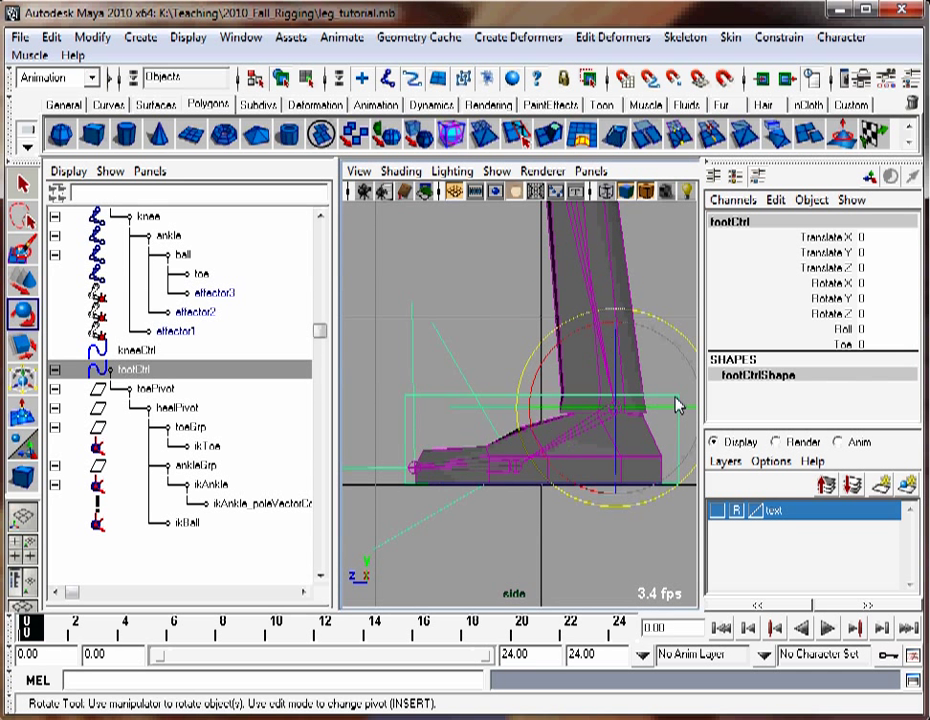
Scrub footCtrl's Roll into negative values to test the foot tilting back on its heel, and reset Roll to 0
left_click(840, 330)
middle_click_drag(460, 348, 395, 335)
left_click(879, 333)
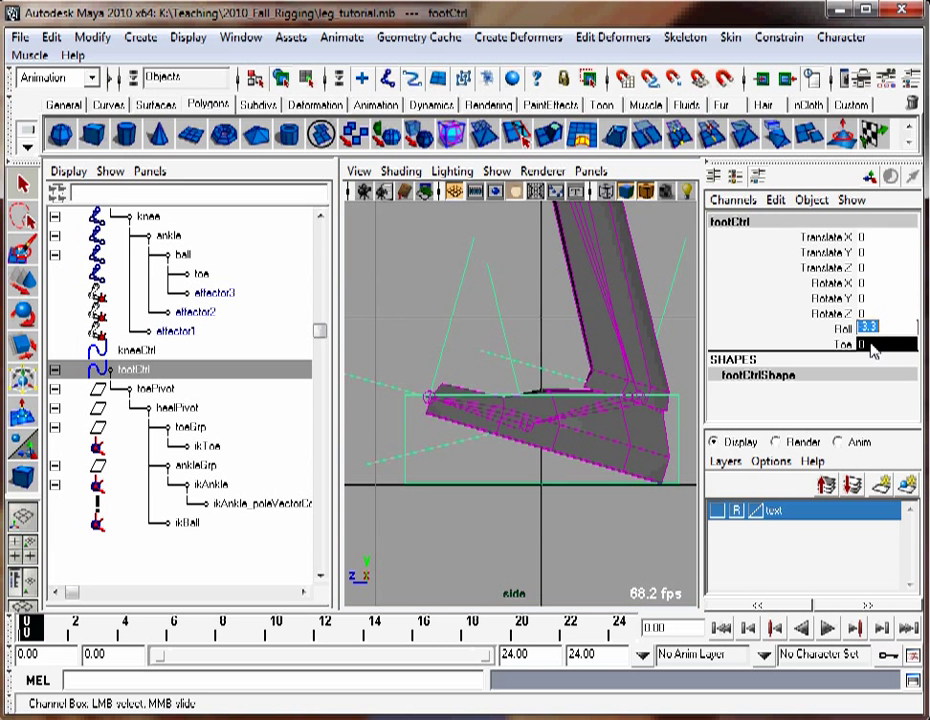
type("0")
key("Return")
left_click(473, 315)
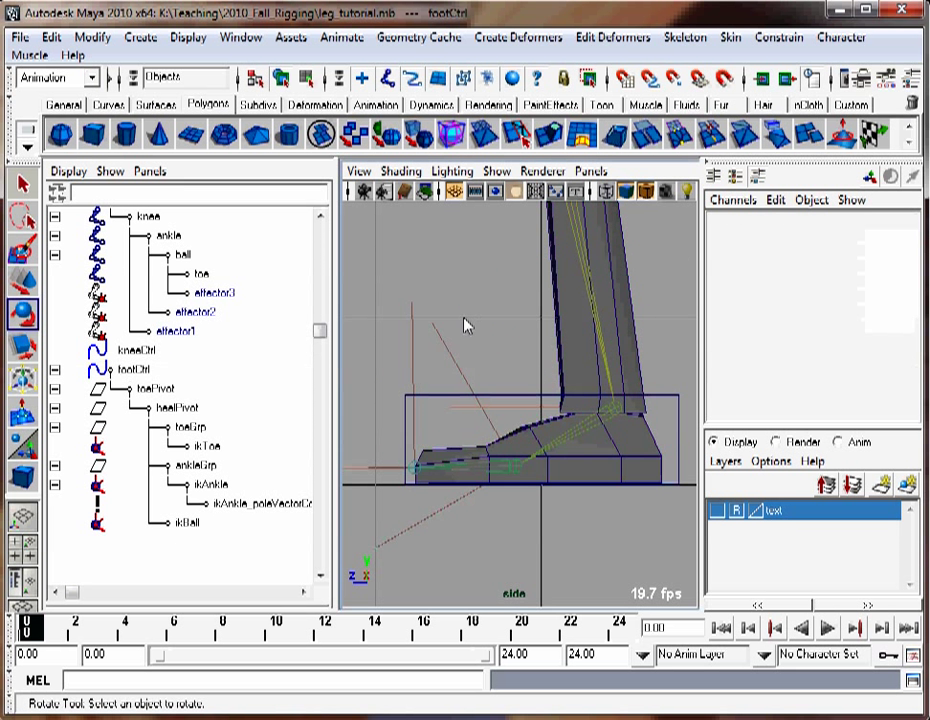
Switch from the side view to the perspective view and frame the whole leg together with the knee control
right_click_drag(546, 301, 498, 313, "alt")
middle_click_drag(490, 327, 497, 381, "alt")
key("space")
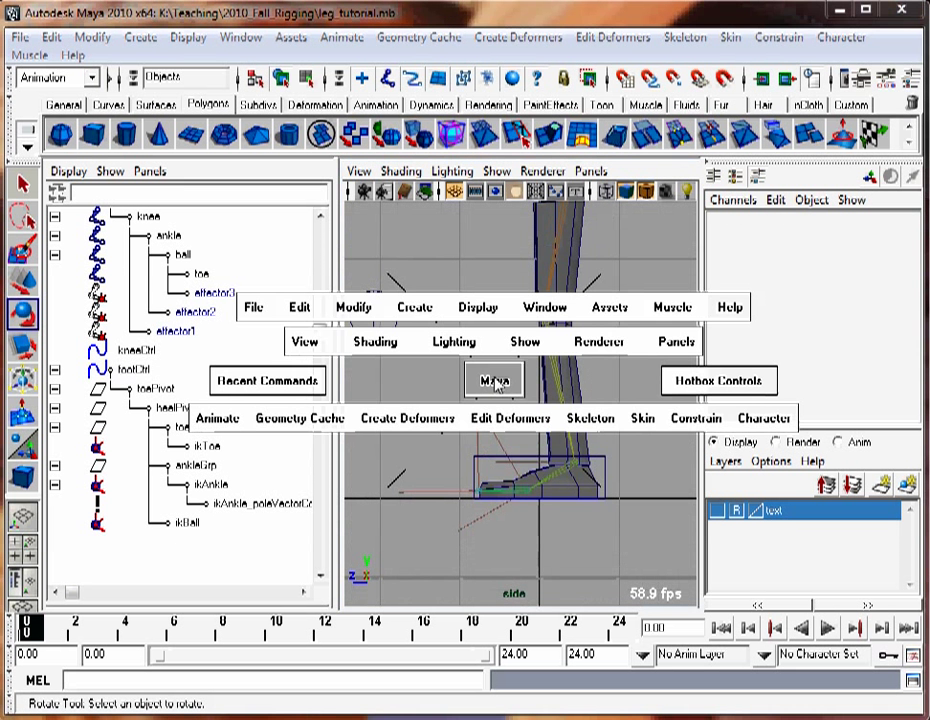
left_click_drag(498, 380, 565, 366)
right_click_drag(562, 365, 488, 362, "alt")
middle_click_drag(488, 362, 490, 414, "alt")
left_click_drag(520, 392, 579, 386, "alt")
right_click_drag(478, 358, 506, 358, "alt")
Try moving kneeCtrl to test the knee's aim on the straight leg, and undo the move
left_click(463, 320)
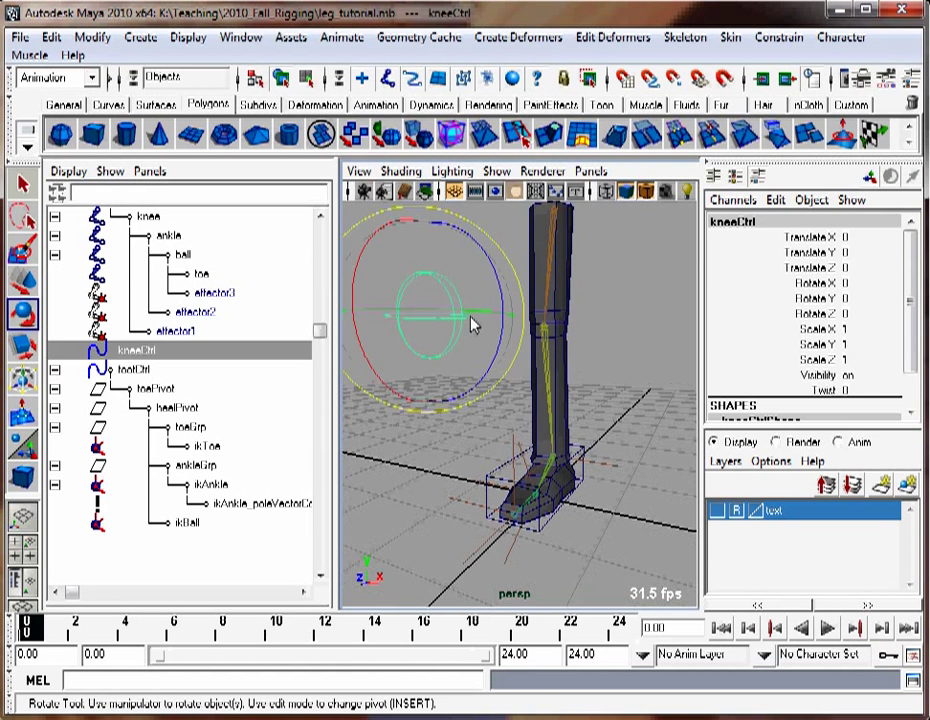
key("w")
left_click_drag(480, 316, 546, 380)
key("ctrl+z")
left_click(623, 367)
left_click_drag(623, 367, 565, 375, "alt")
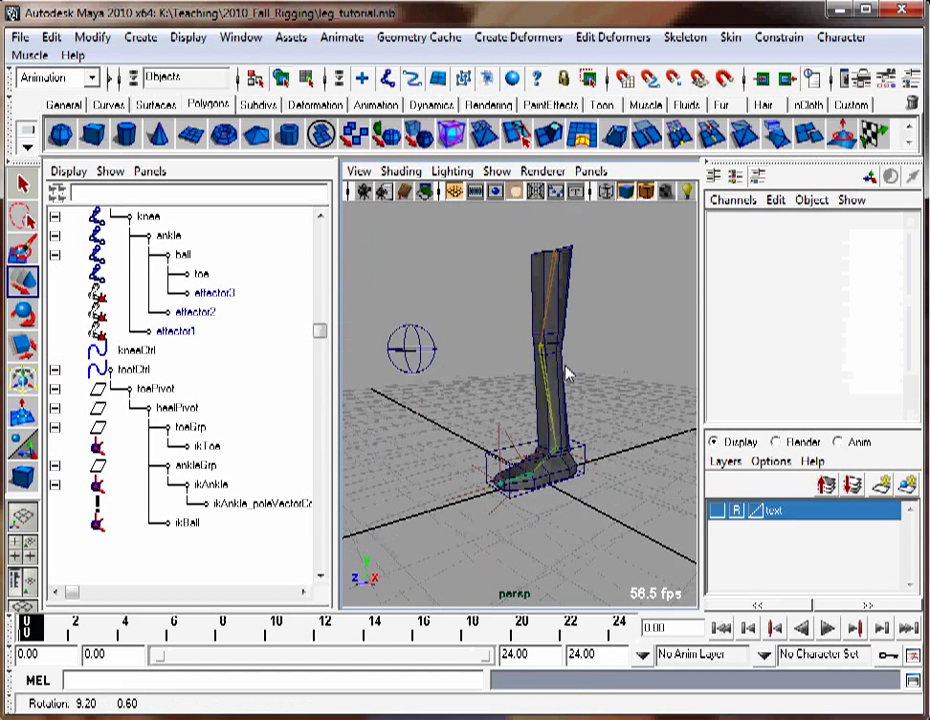
Move the thigh joint at the top of the leg downward so that the knee bends
left_click(560, 253)
left_click_drag(556, 230, 568, 292)
left_click(644, 336)
left_click_drag(644, 336, 636, 381, "alt")
Move kneeCtrl sideways along X to test how the bent knee follows it, and reset its Translate X to 0
left_click(427, 352)
left_click_drag(495, 355, 455, 352)
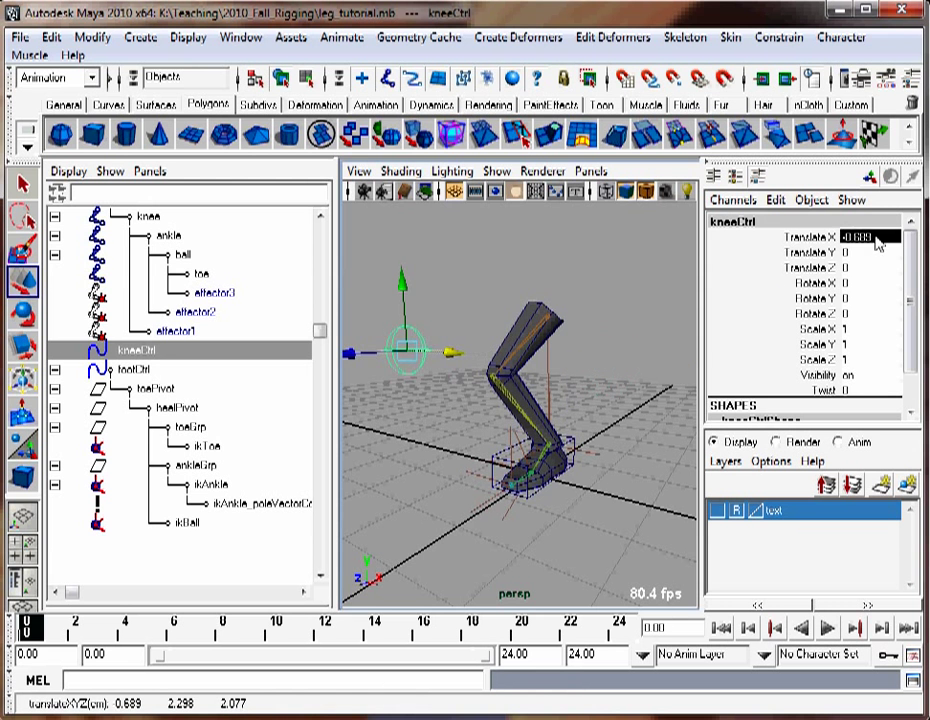
double_click(875, 239)
key("Return")
Try setting the thigh joint's Translate Y and Translate Z to 0, and undo the change
left_click(627, 313)
left_click_drag(627, 313, 577, 293, "alt")
left_click(580, 292)
double_click(874, 251)
type("0")
key("Return")
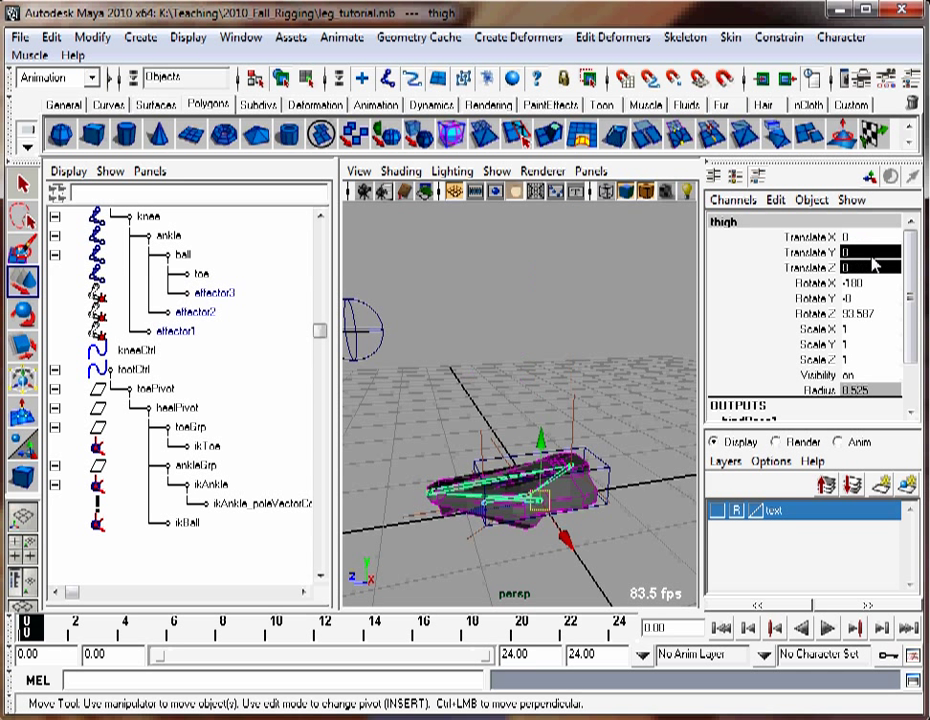
left_click(604, 303)
key("ctrl+z")
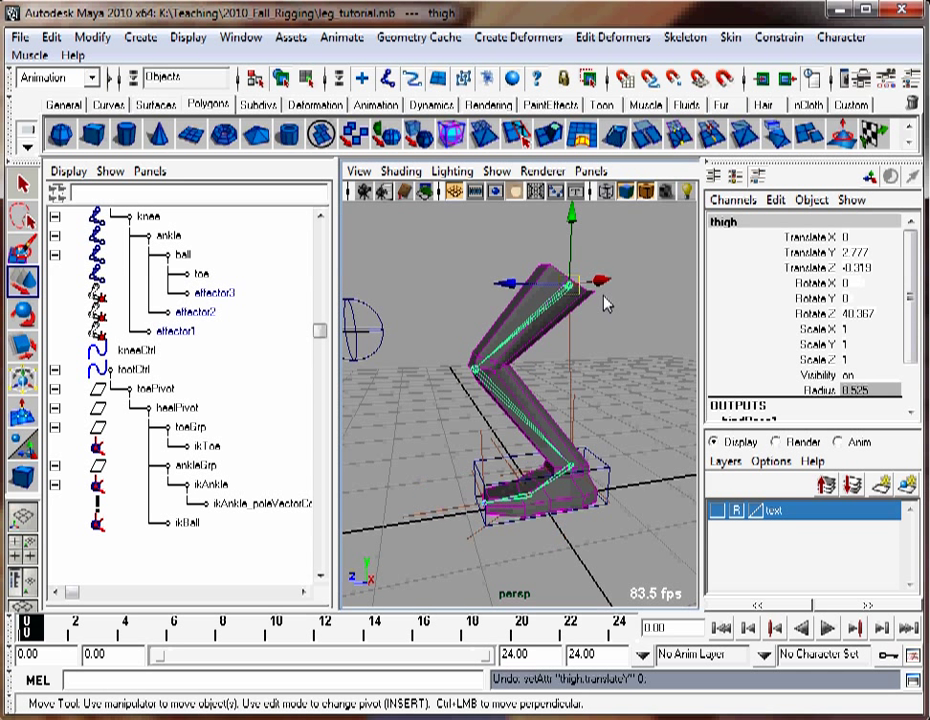